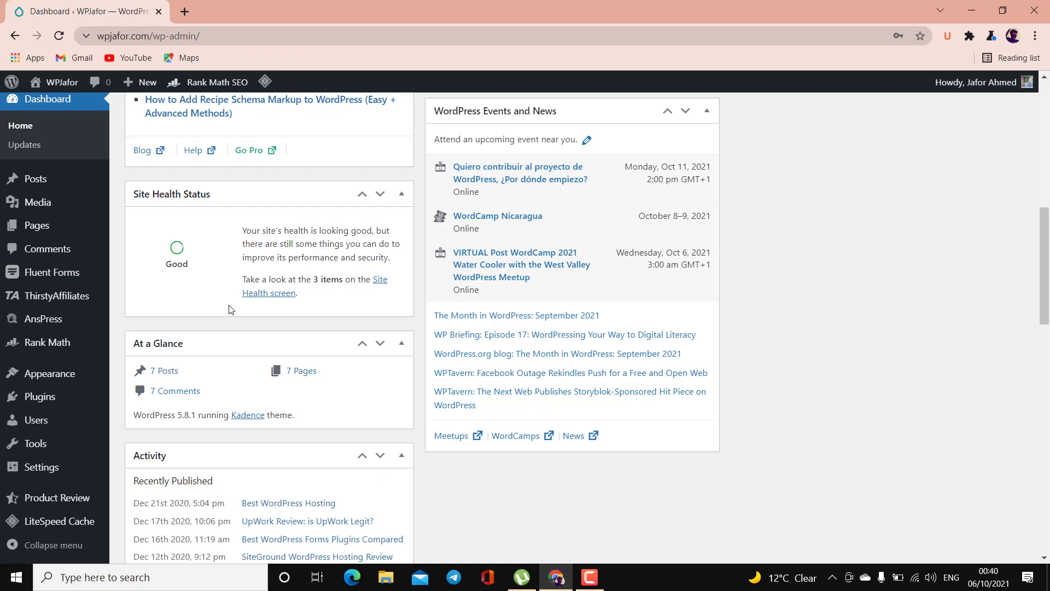
- Open the page for adding new plugins and search the plugin directory for "analytics"
scroll(228, 309, "down", 1)
scroll(229, 309, "up", 2)
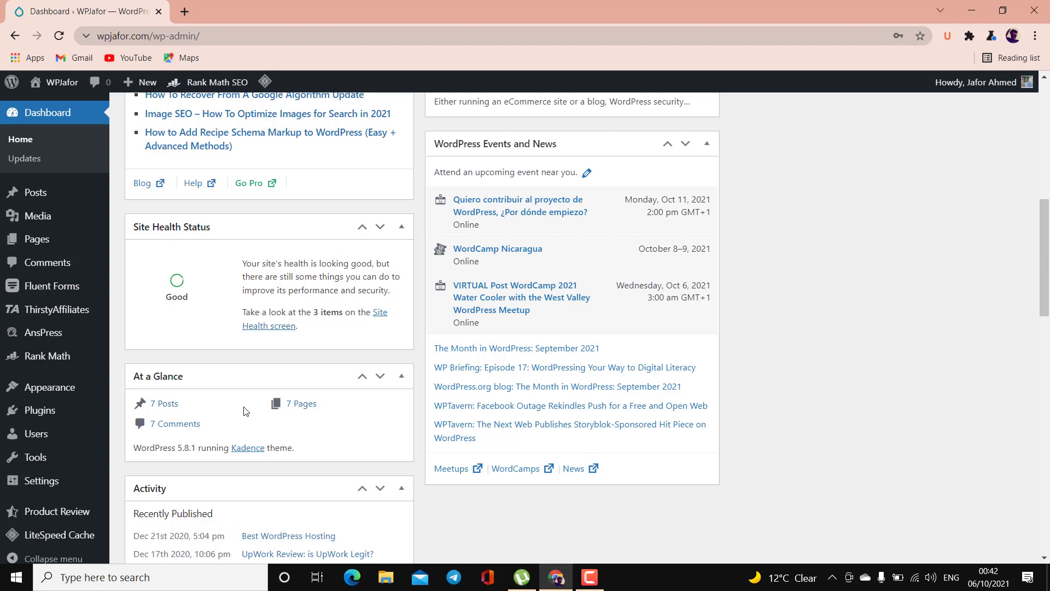
mouse_move(60, 410)
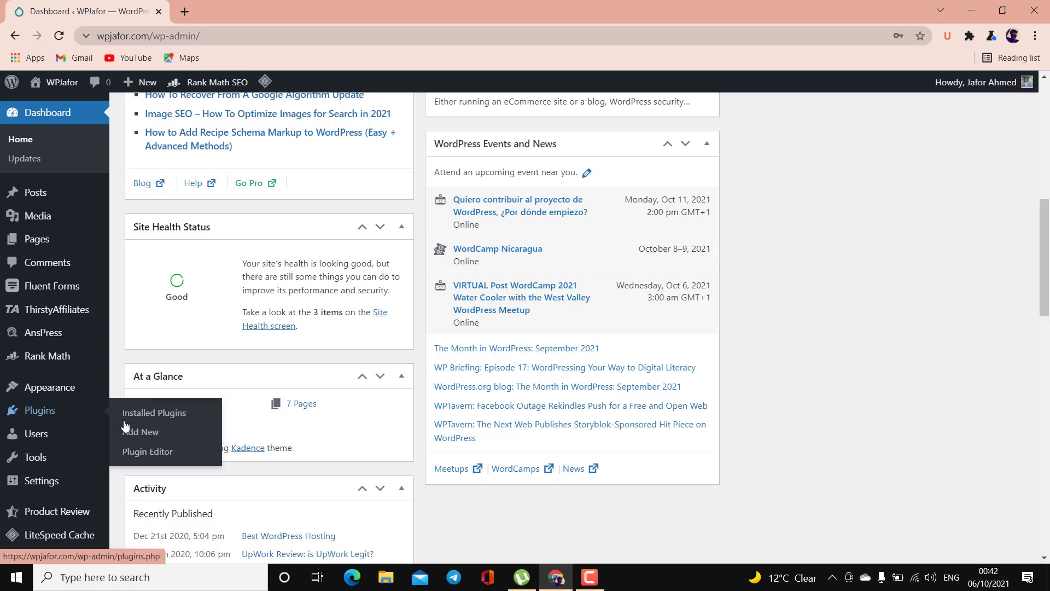
left_click(151, 432)
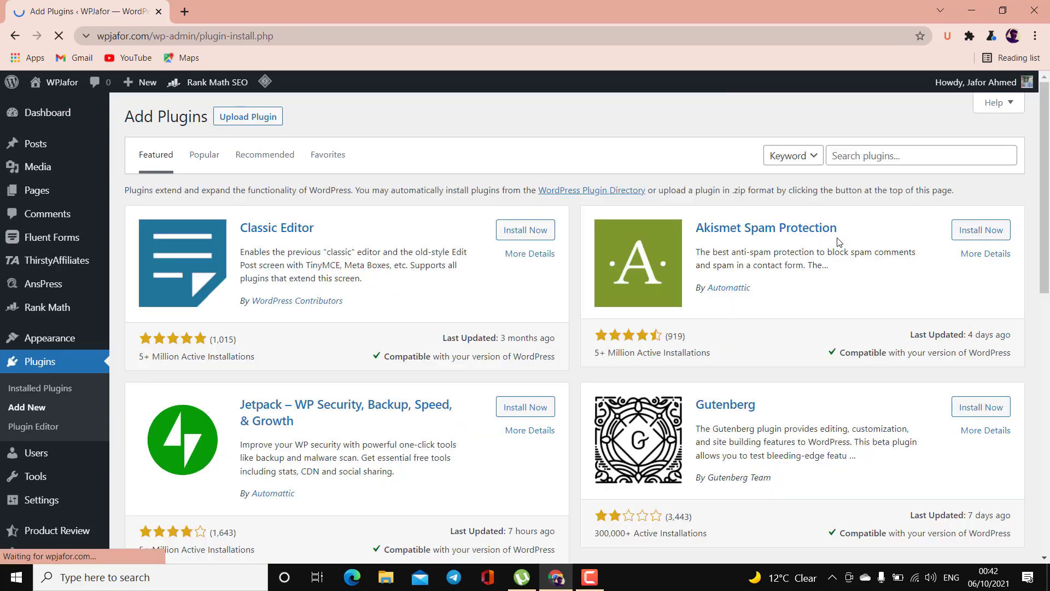
left_click(878, 157)
type("analyti")
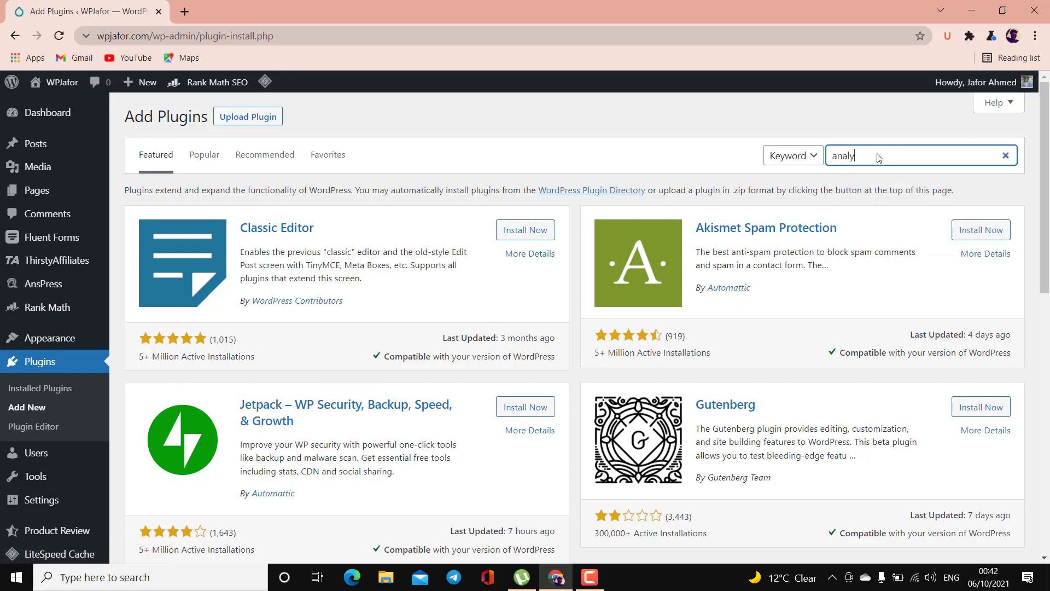
type("cs")
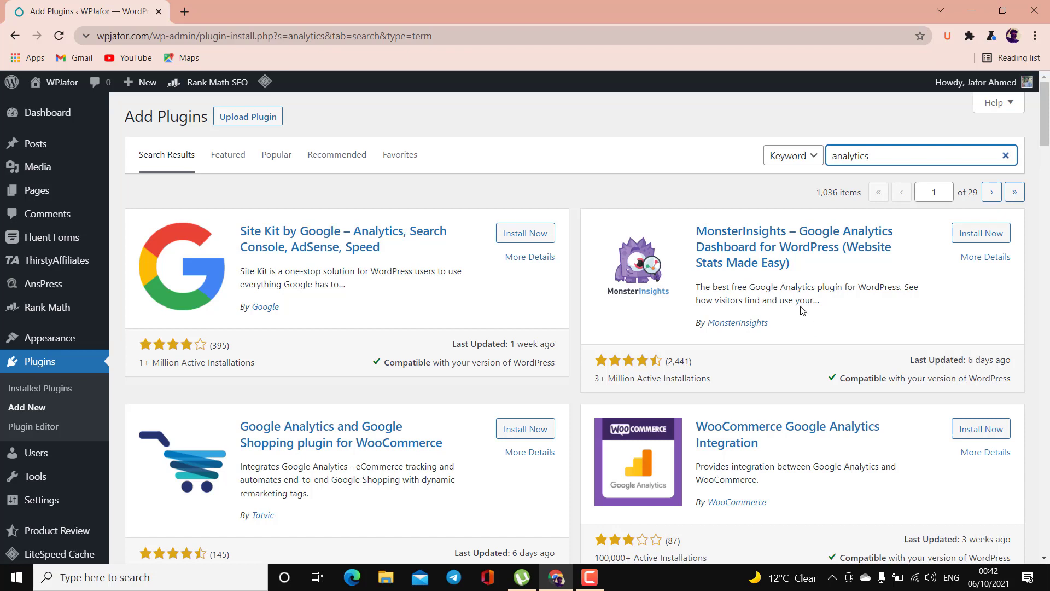
- Compare the analytics plugins in the search results by rating, active installations and description
left_click_drag(595, 379, 675, 389)
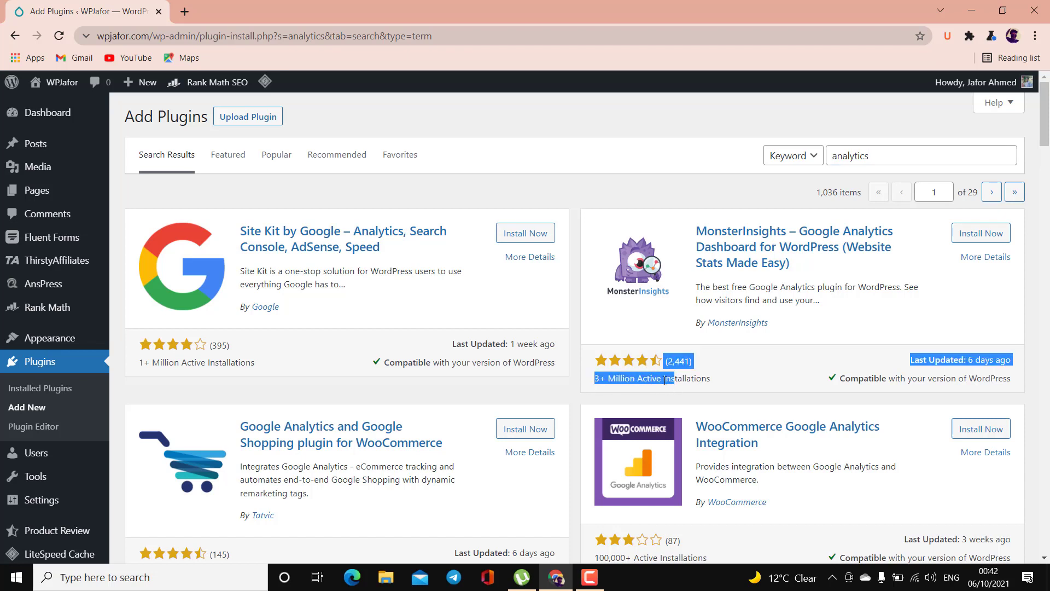
left_click(665, 381)
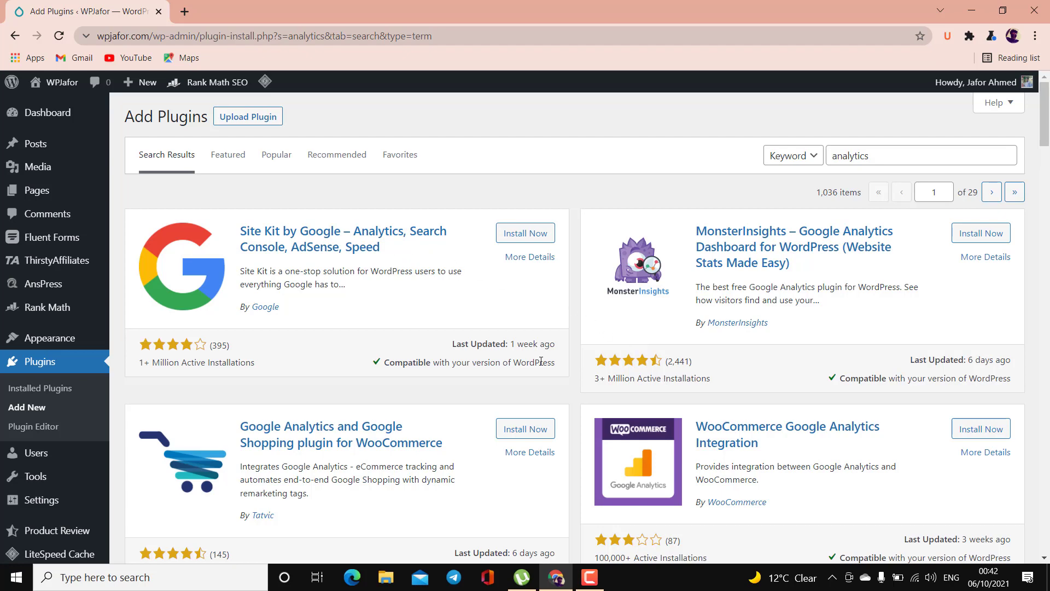
scroll(547, 370, "down", 1)
scroll(547, 371, "down", 5)
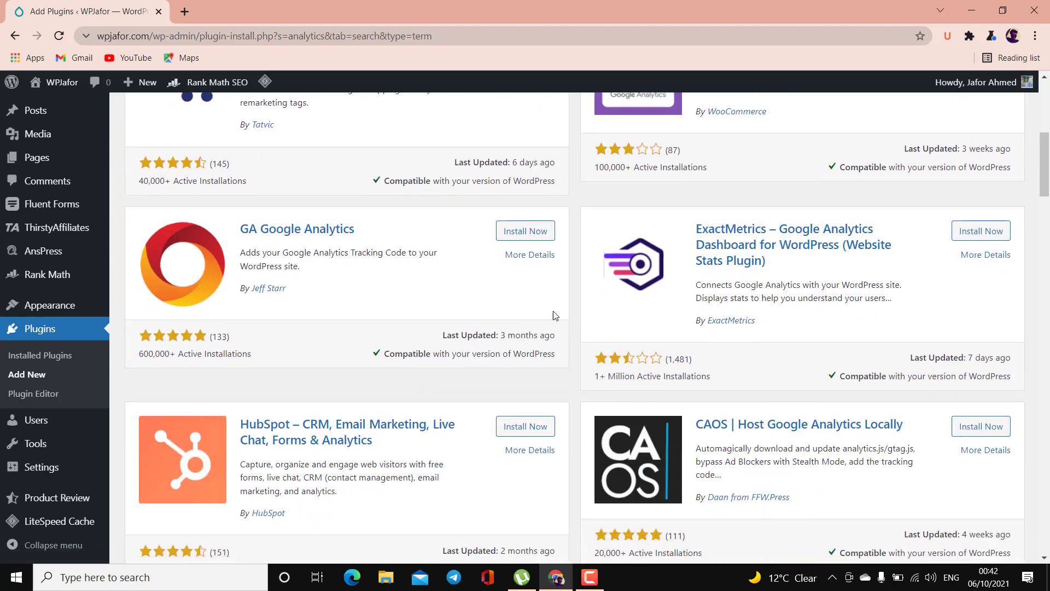
scroll(562, 432, "down", 7)
scroll(562, 432, "up", 11)
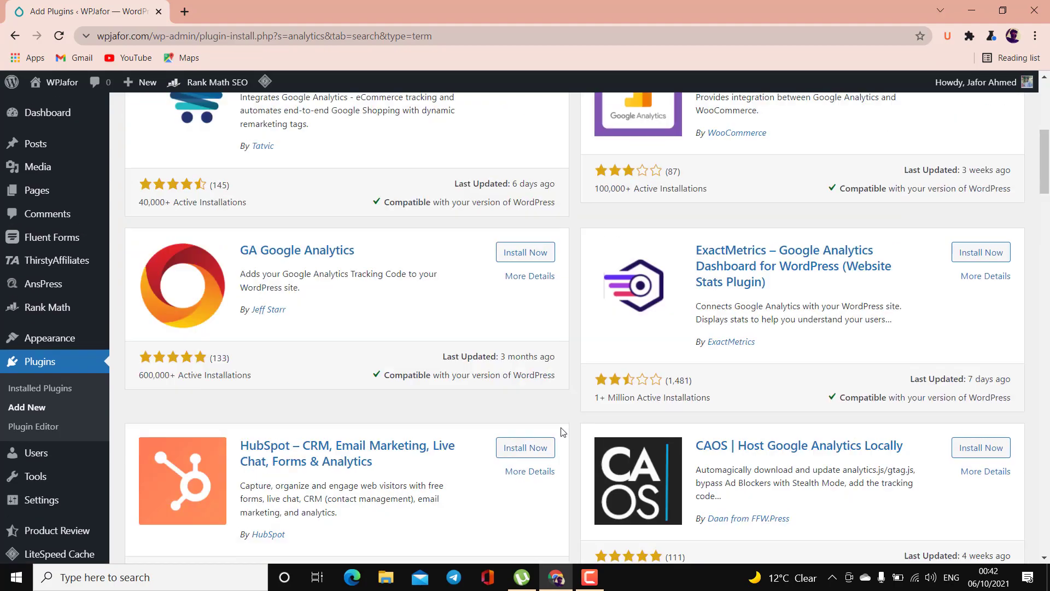
scroll(562, 432, "down", 1)
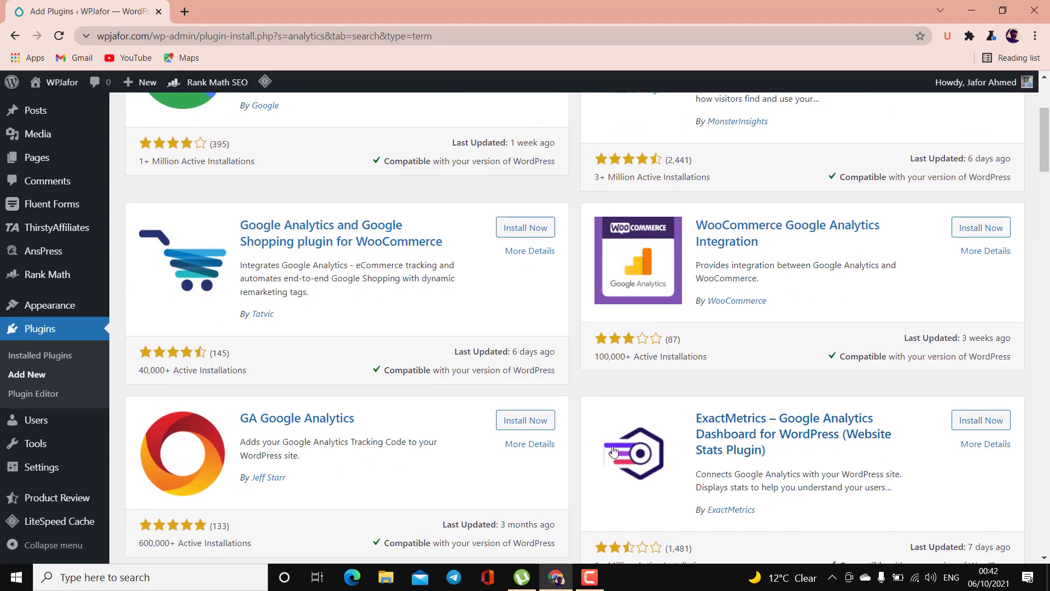
scroll(612, 453, "down", 1)
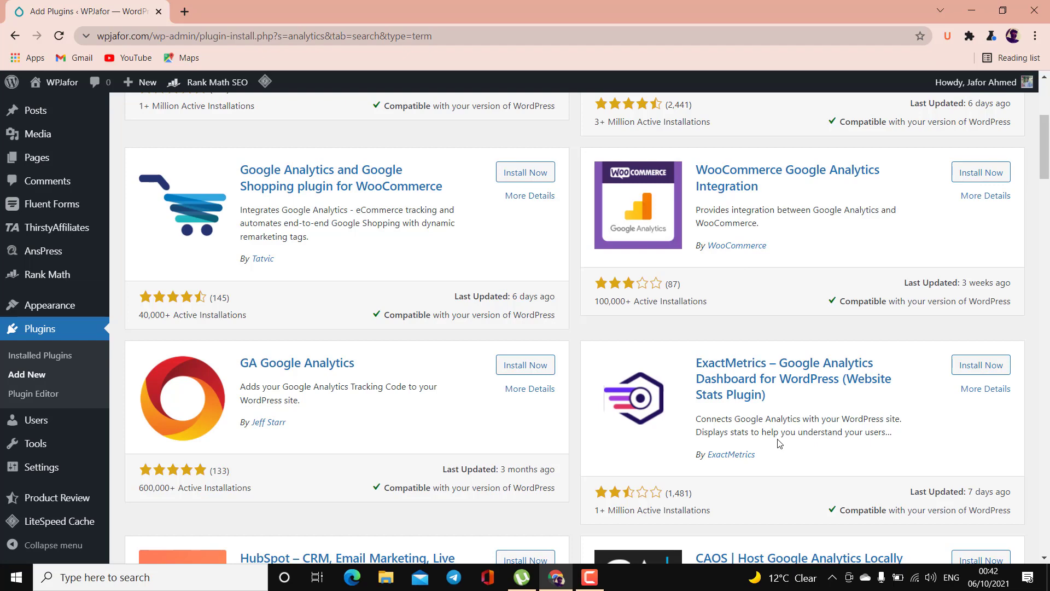
scroll(570, 420, "up", 1)
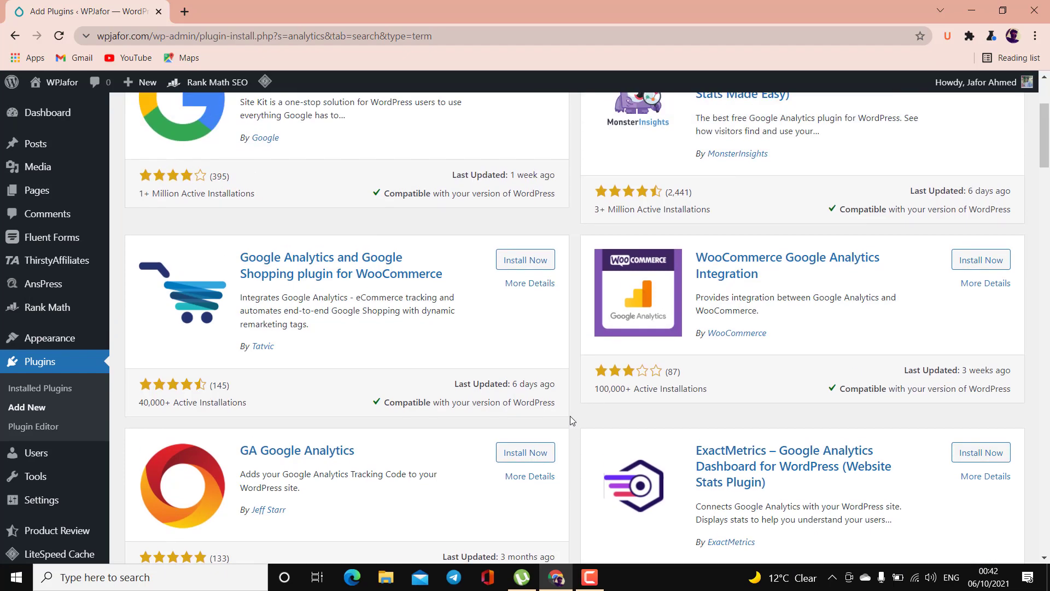
scroll(570, 420, "up", 2)
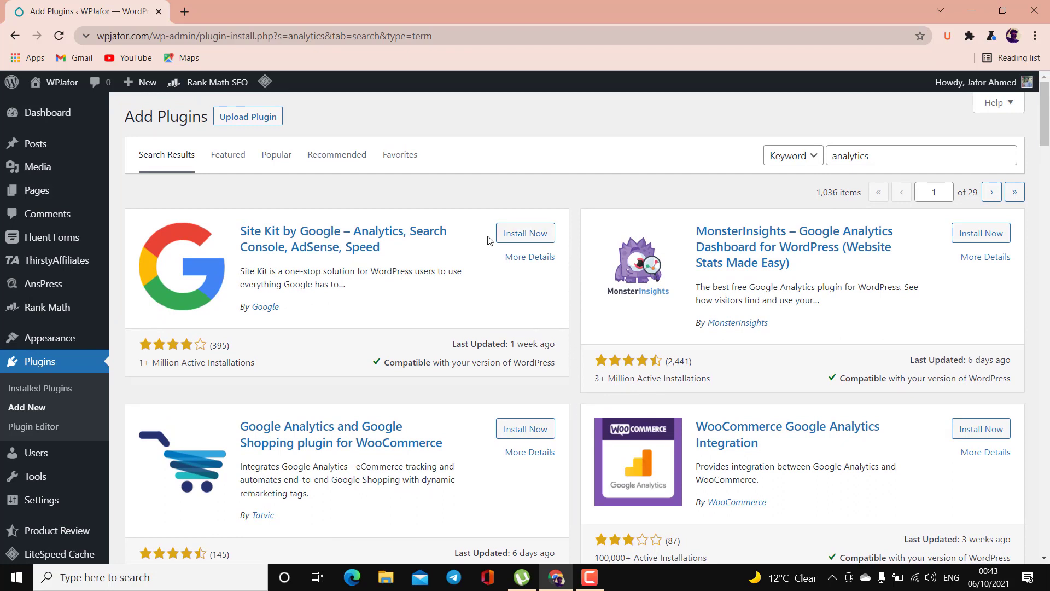
- Install and activate the Site Kit by Google plugin
left_click(527, 235)
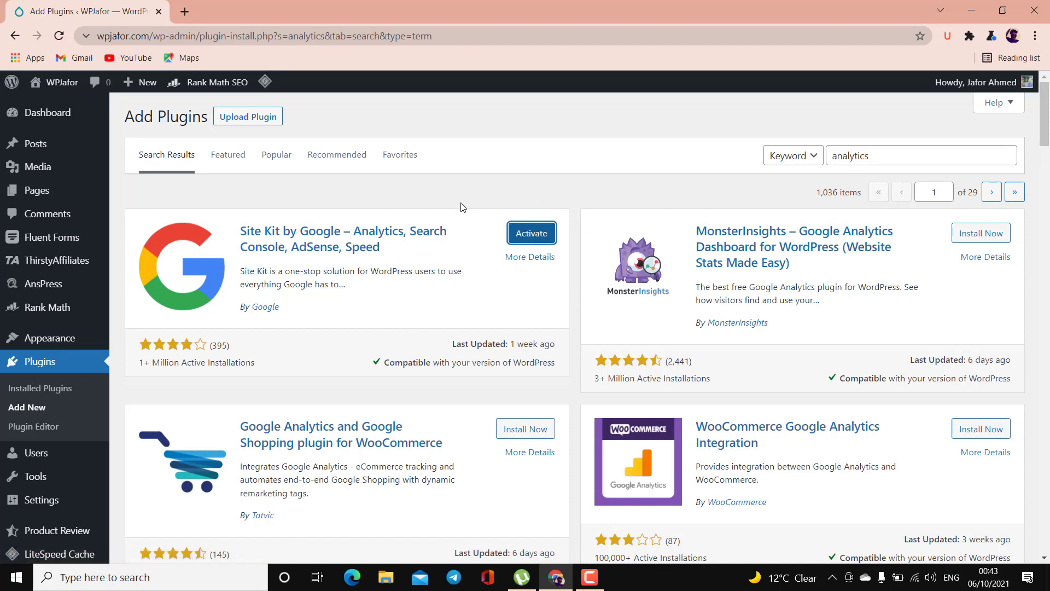
left_click(537, 235)
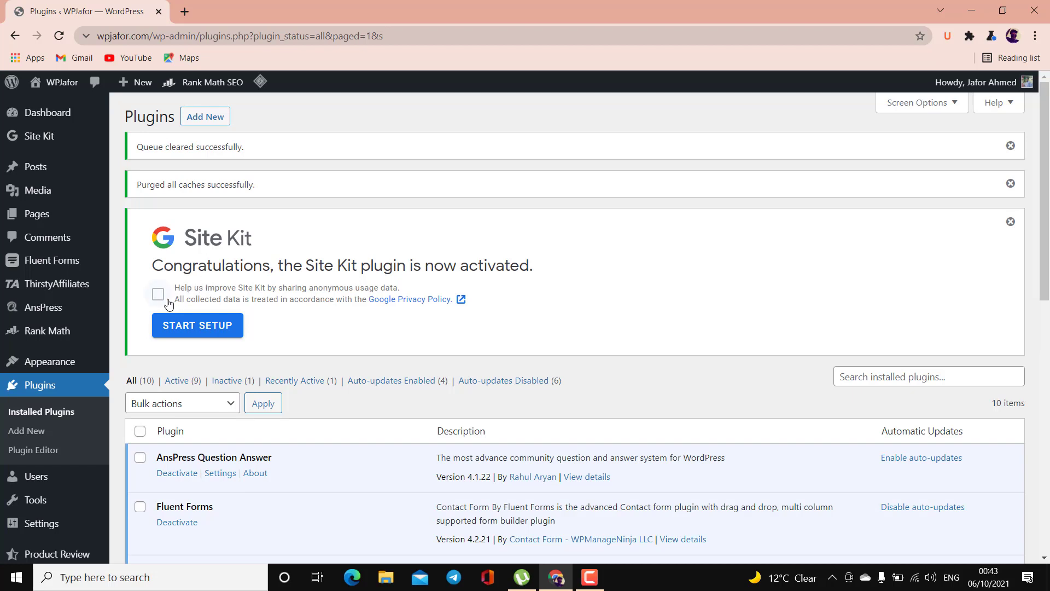
- Start the Site Kit setup and sign in with the Google account already listed
left_click(211, 328)
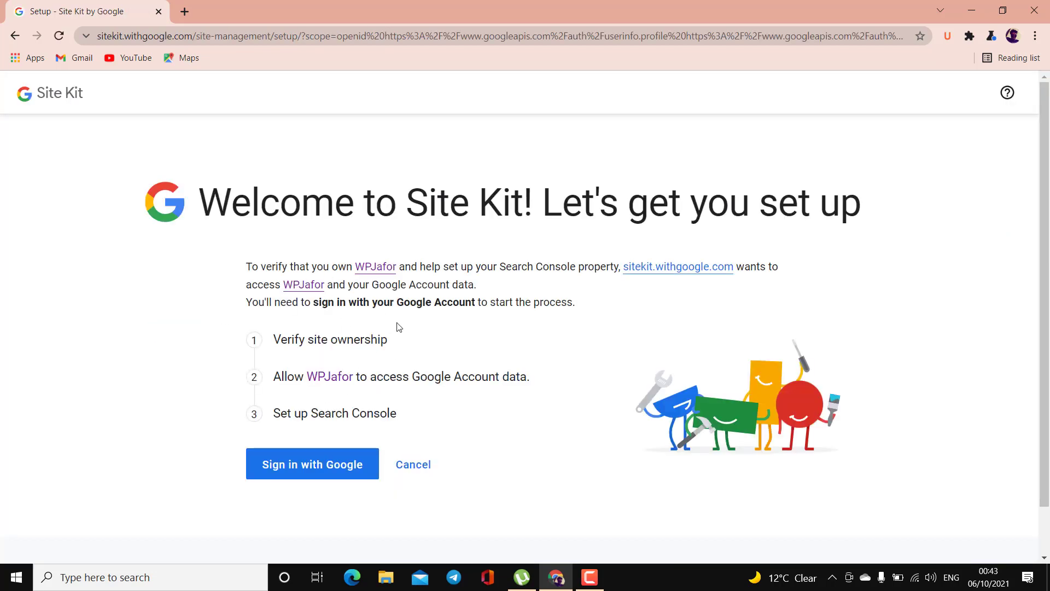
scroll(399, 327, "down", 1)
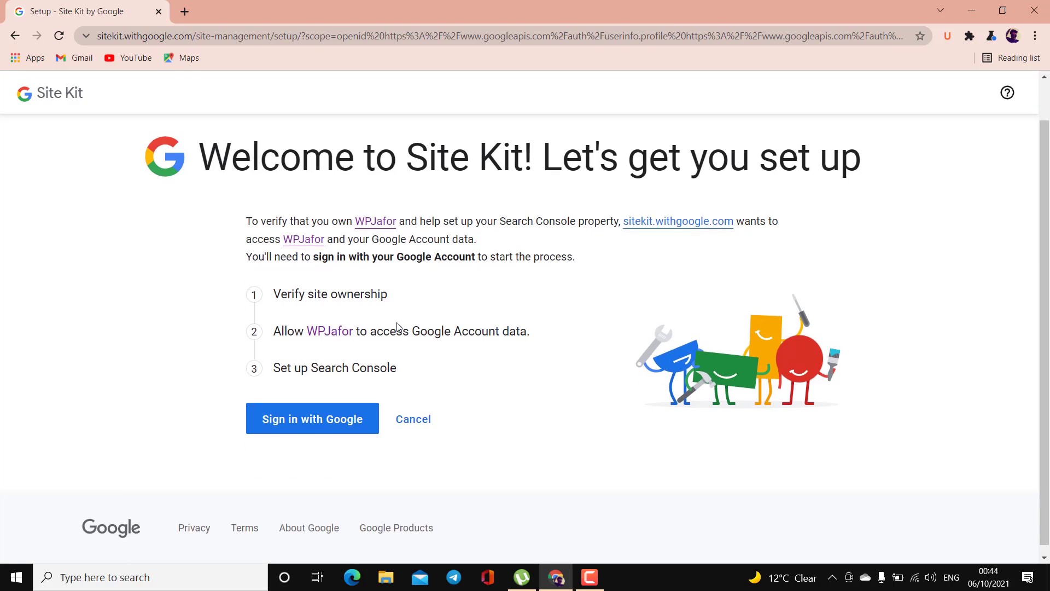
left_click(332, 425)
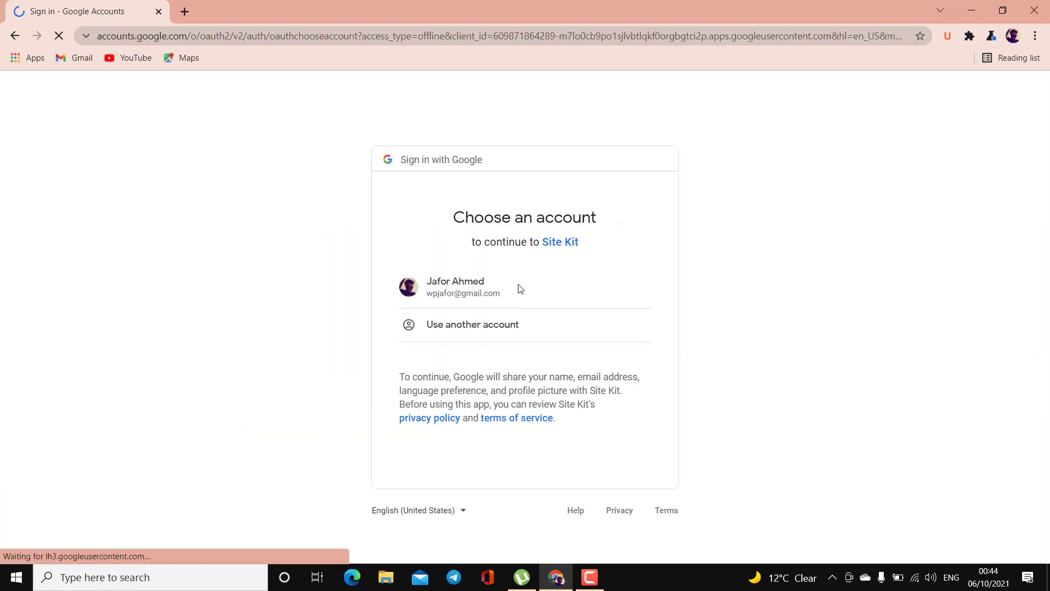
left_click(475, 289)
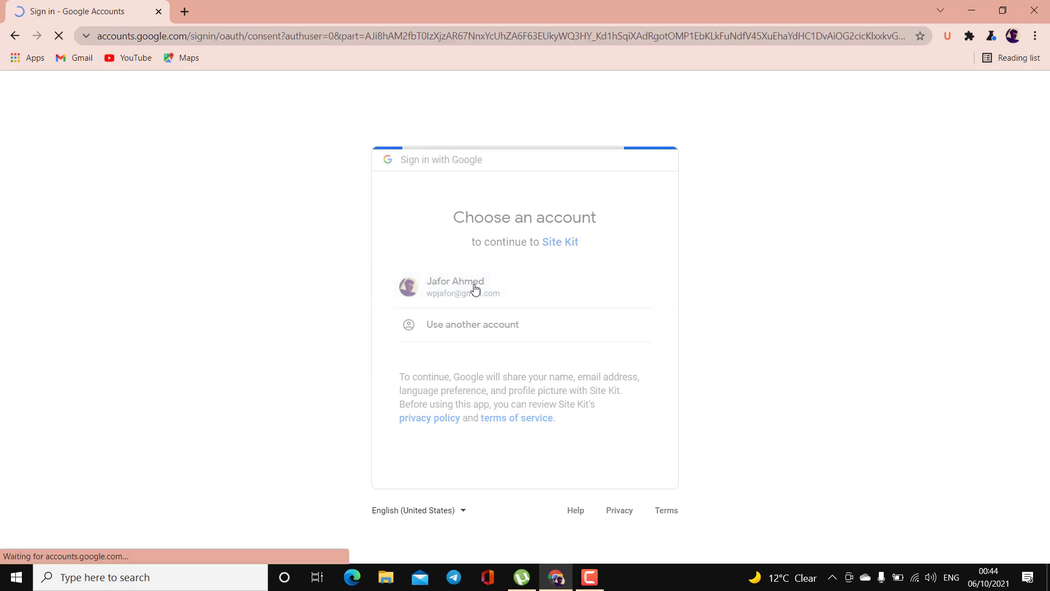
- Grant Site Kit access to view and manage Search Console data and to manage the list of sites and domains
scroll(475, 290, "down", 1)
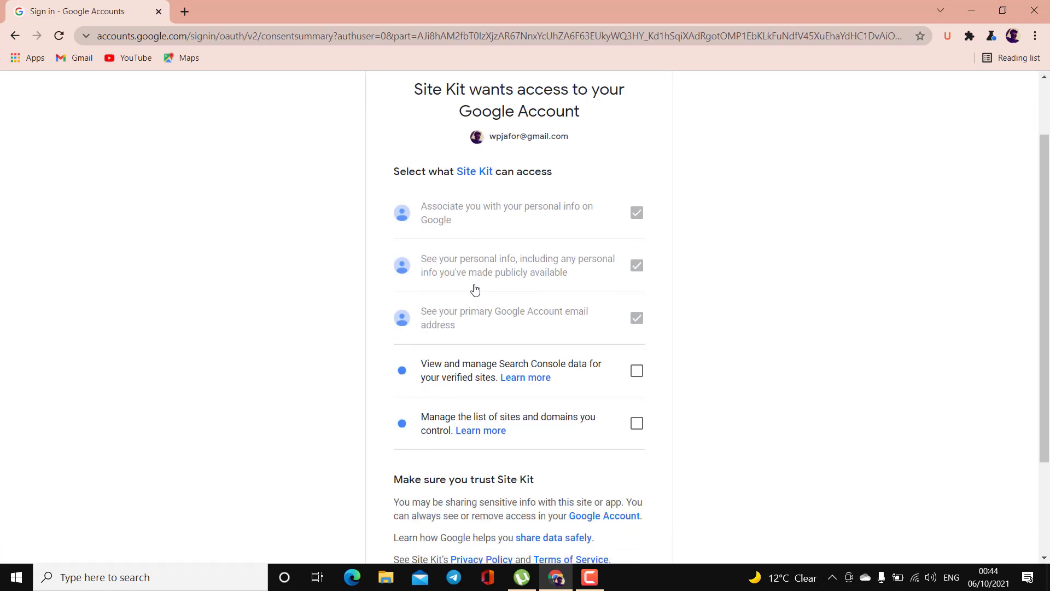
scroll(508, 310, "down", 1)
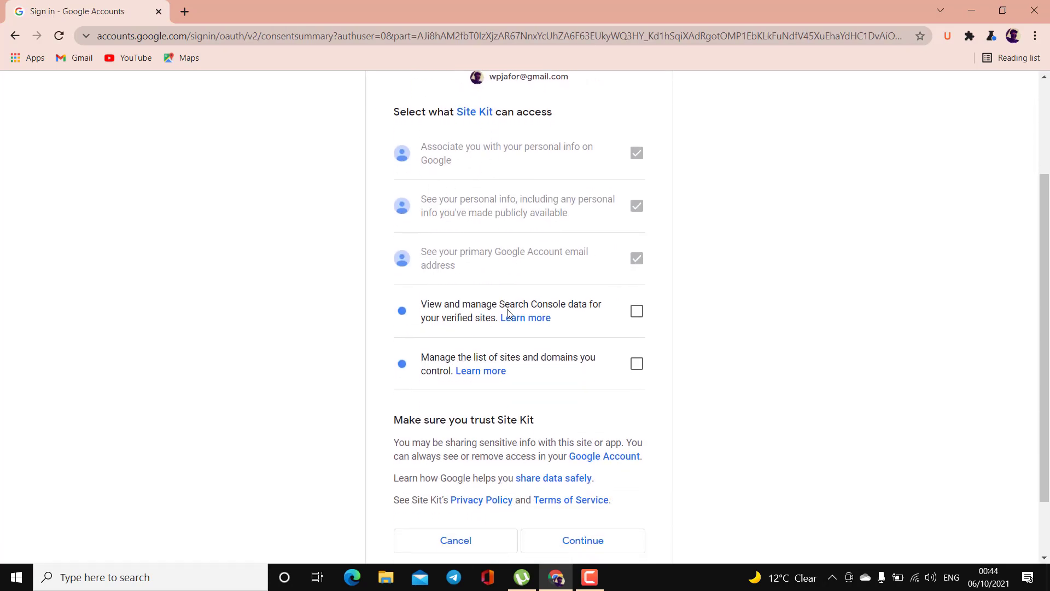
left_click(641, 315)
left_click(640, 313)
left_click(633, 312)
left_click(638, 366)
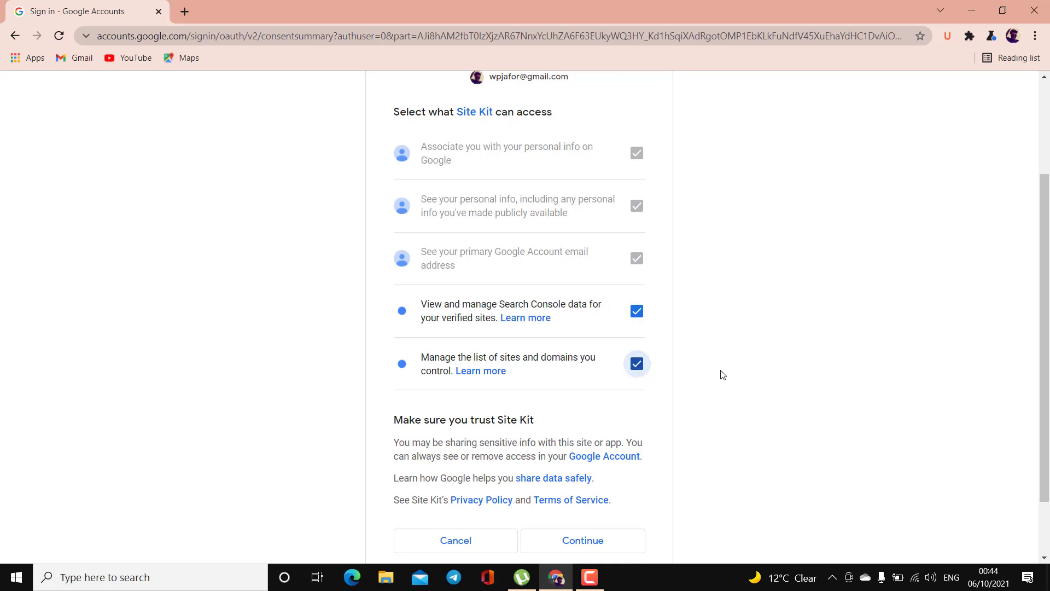
scroll(720, 370, "down", 2)
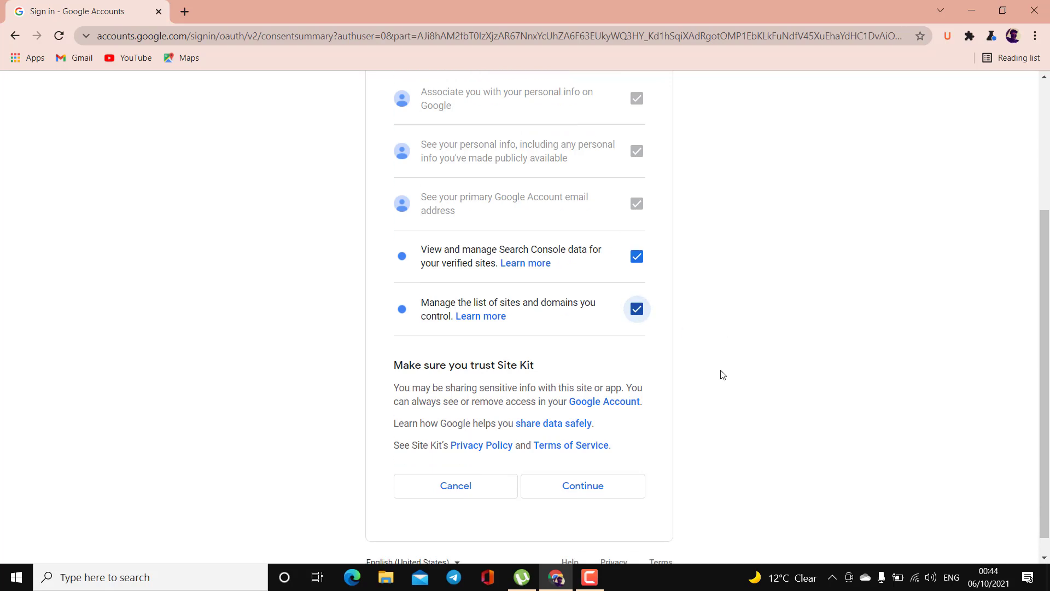
left_click(602, 472)
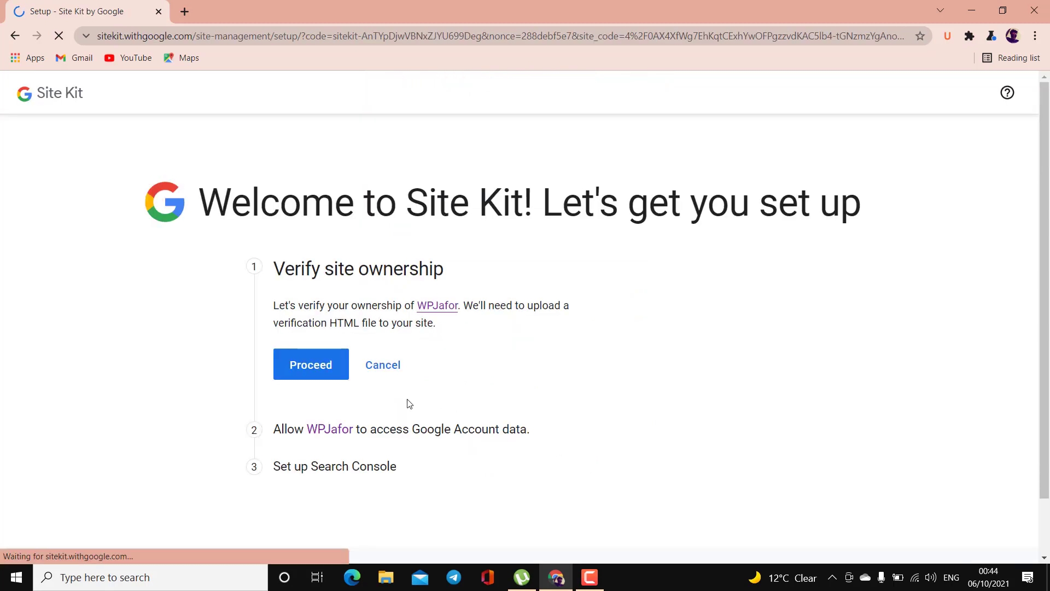
- Verify ownership of the site and allow it to access Google Account data
left_click(310, 364)
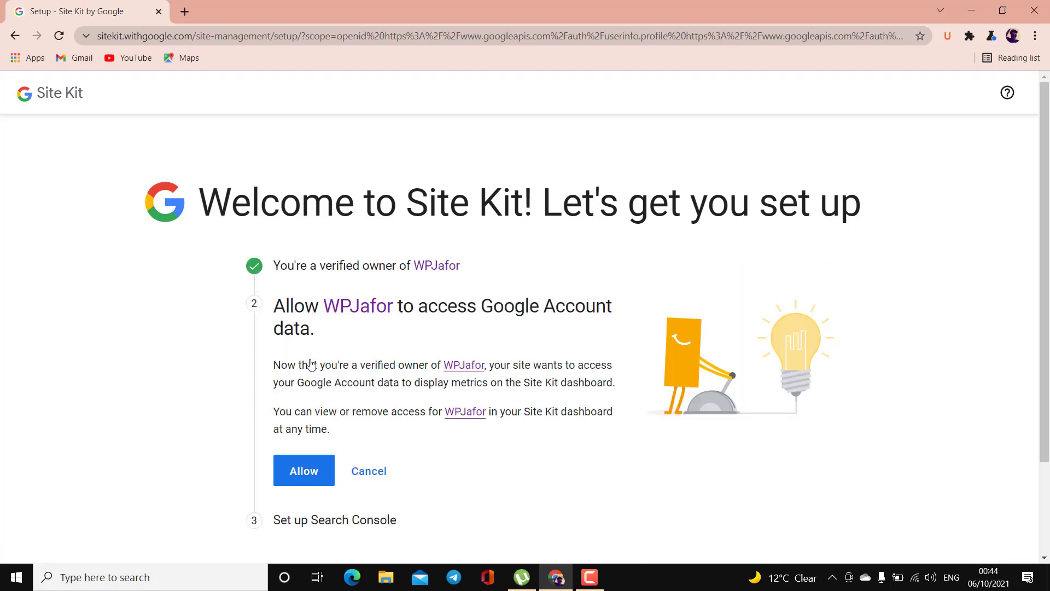
scroll(310, 363, "down", 2)
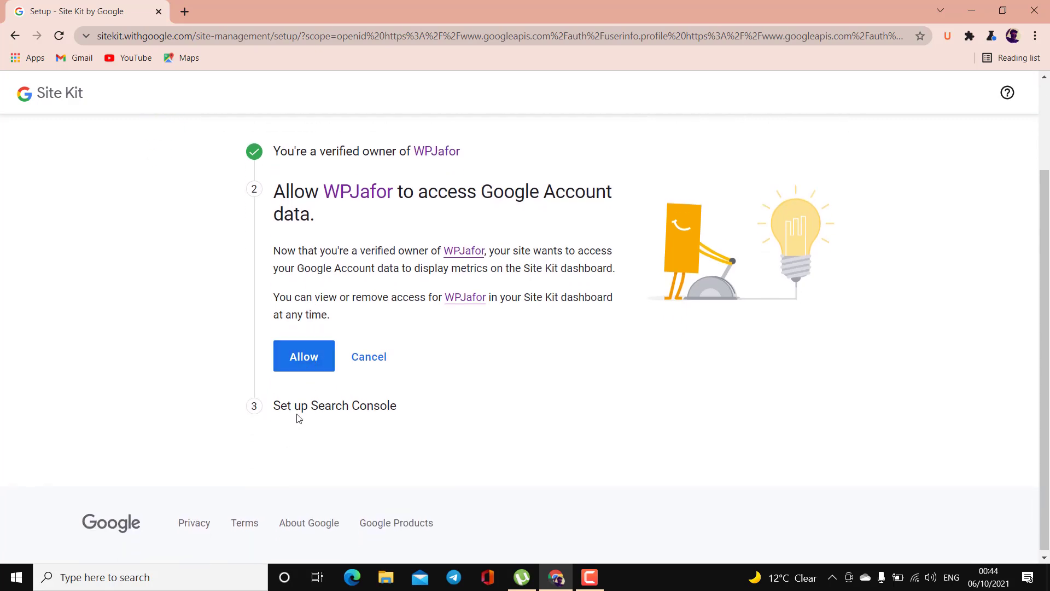
left_click(303, 363)
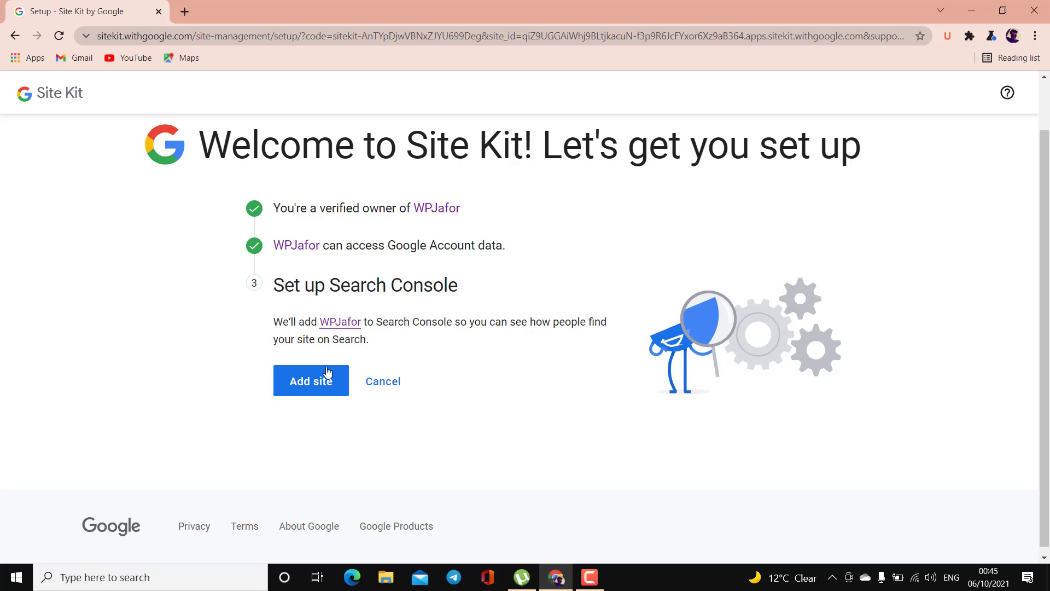
- Add the site to Search Console and go to the Site Kit dashboard
left_click(306, 382)
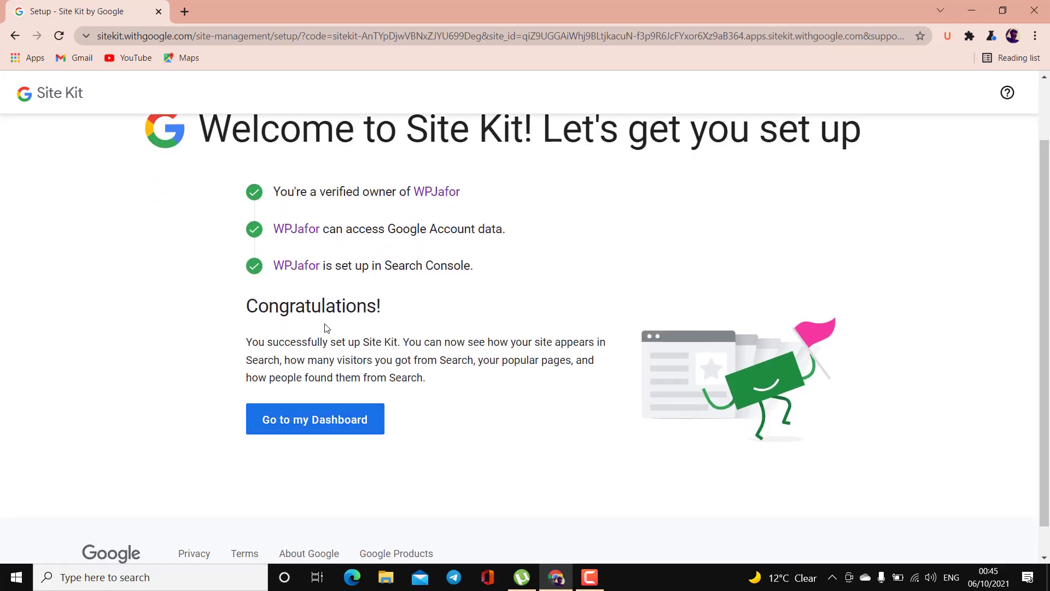
left_click(344, 432)
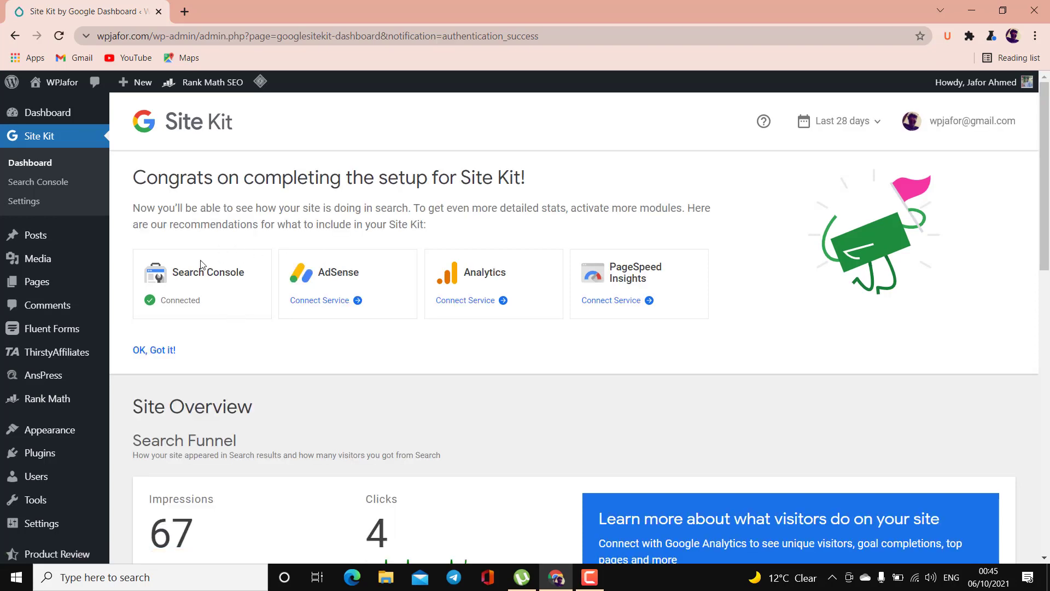
- Examine the Search Console connection, search funnel, top search queries and PageSpeed Insights section on the Site Kit dashboard
double_click(177, 302)
left_click(181, 302)
scroll(254, 380, "down", 3)
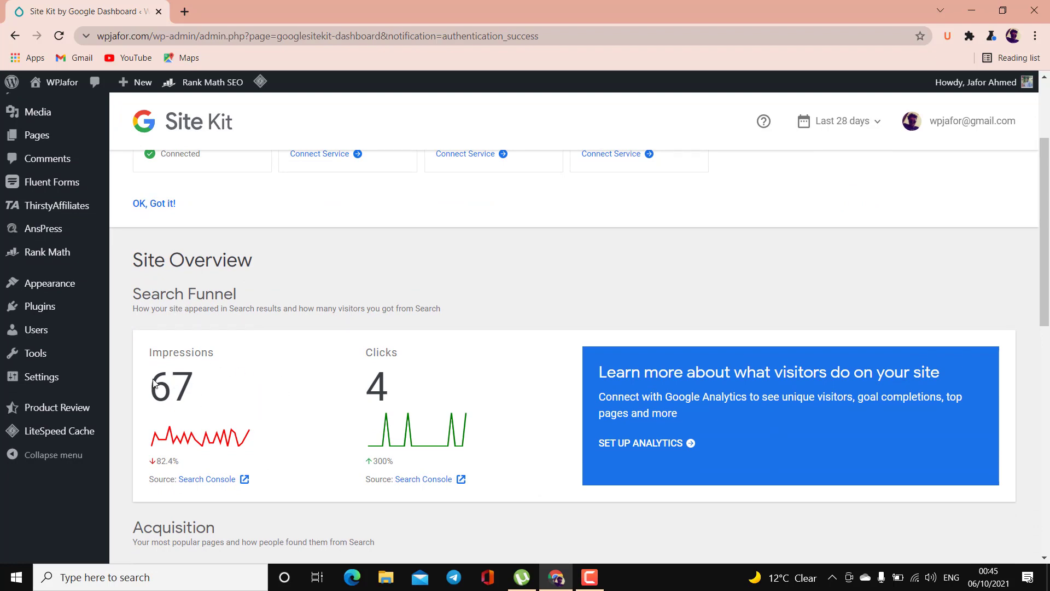
scroll(307, 417, "down", 1)
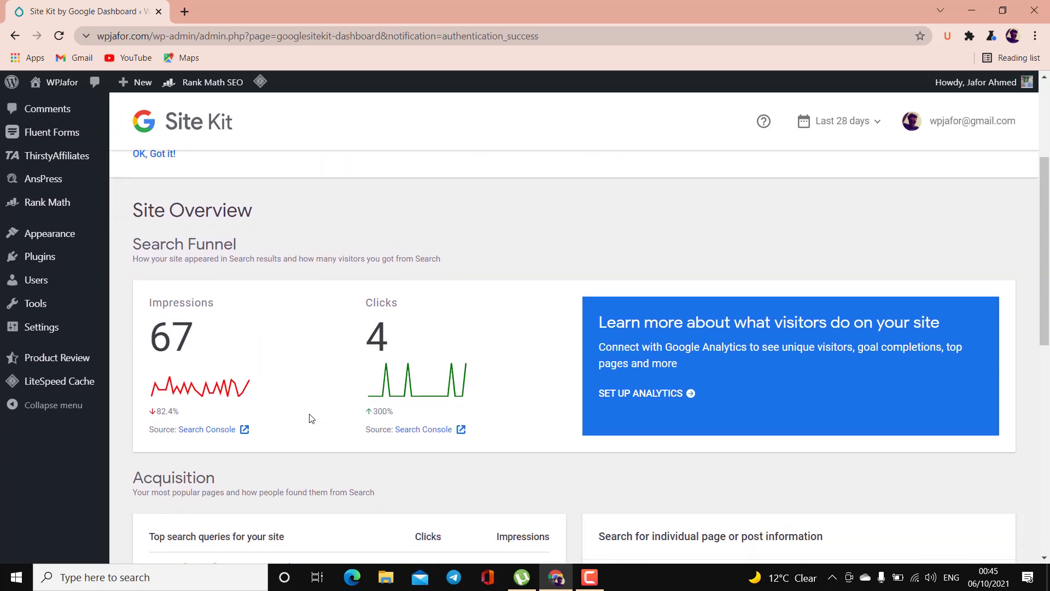
scroll(310, 416, "down", 3)
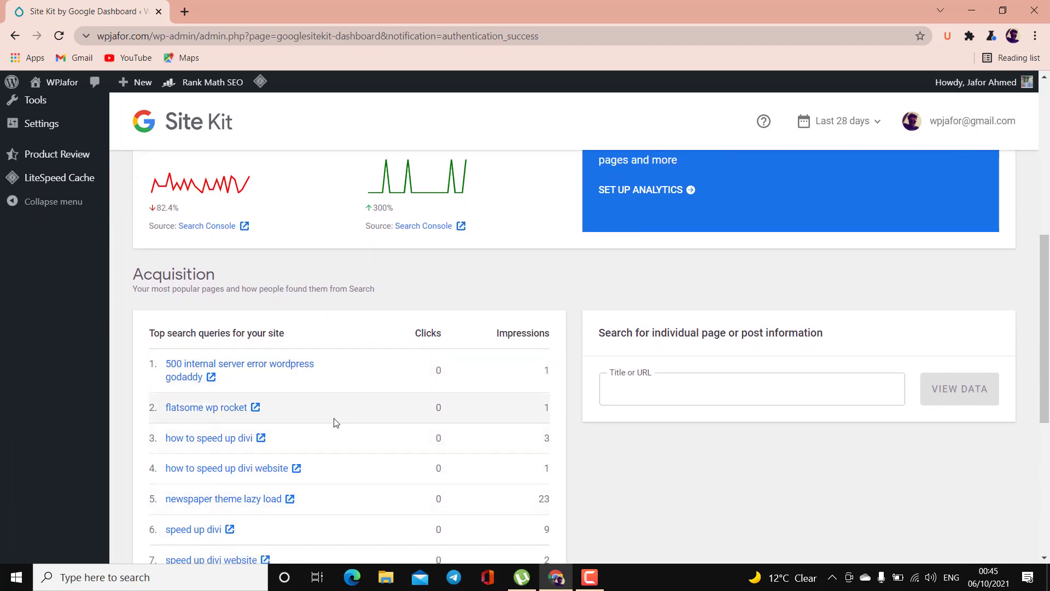
scroll(335, 424, "down", 2)
scroll(338, 425, "down", 4)
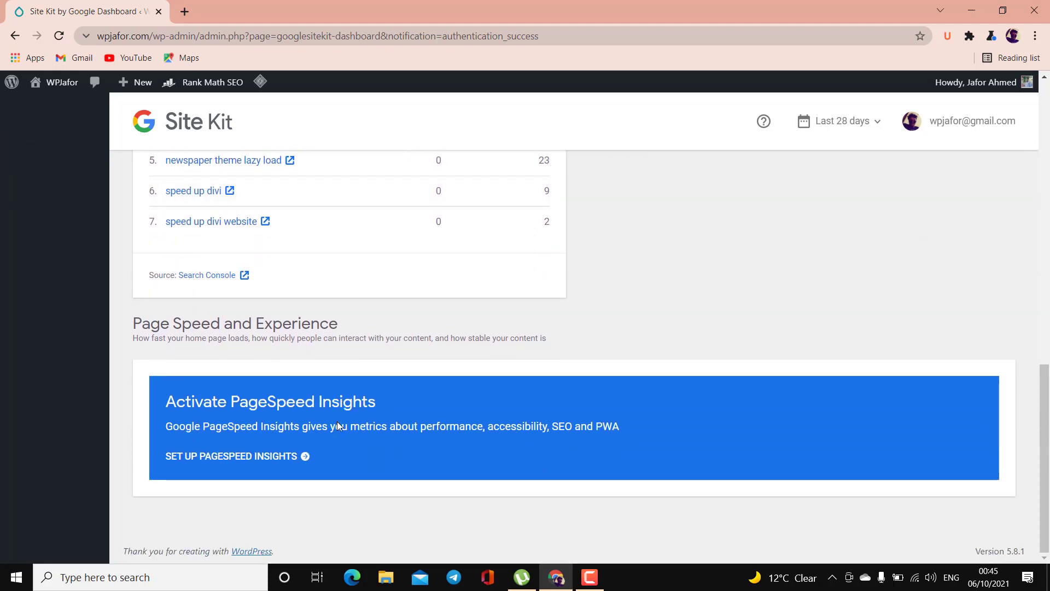
scroll(337, 424, "up", 6)
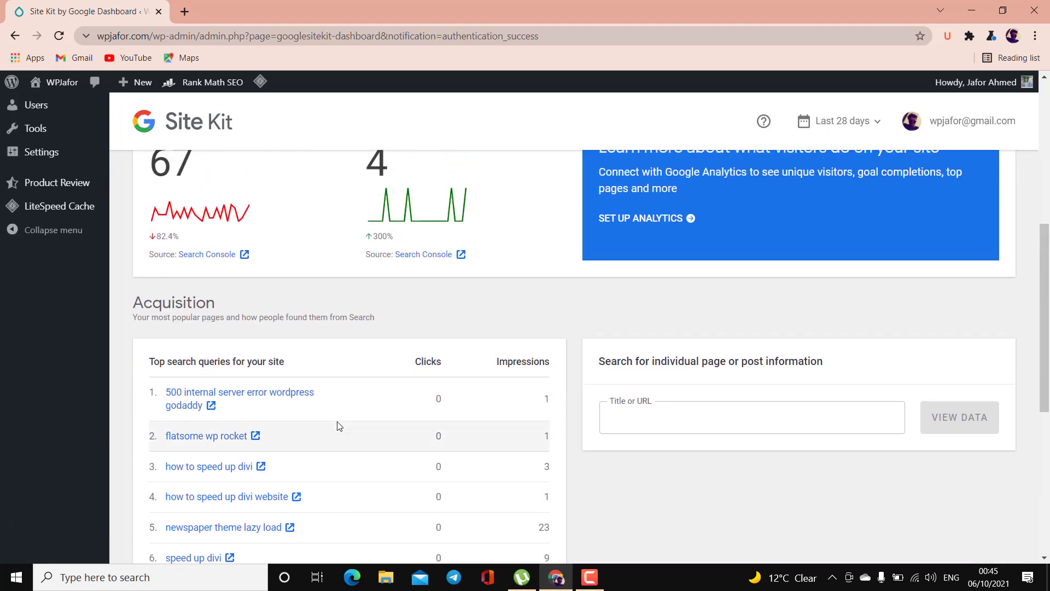
scroll(529, 403, "up", 3)
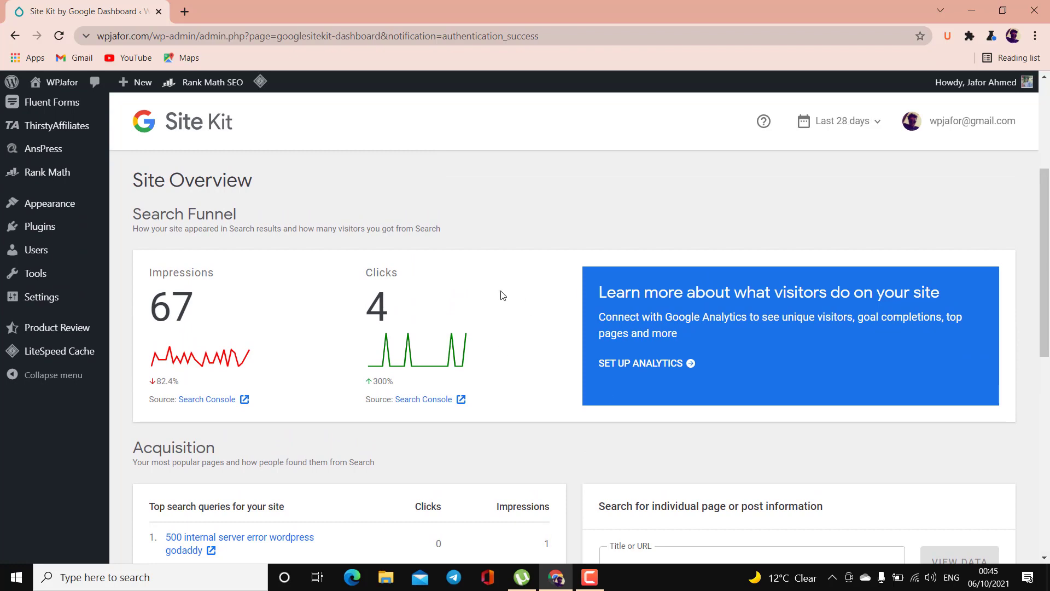
- Connect the Analytics service with the existing Google account and allow Site Kit to see and download Google Analytics data
scroll(411, 276, "up", 4)
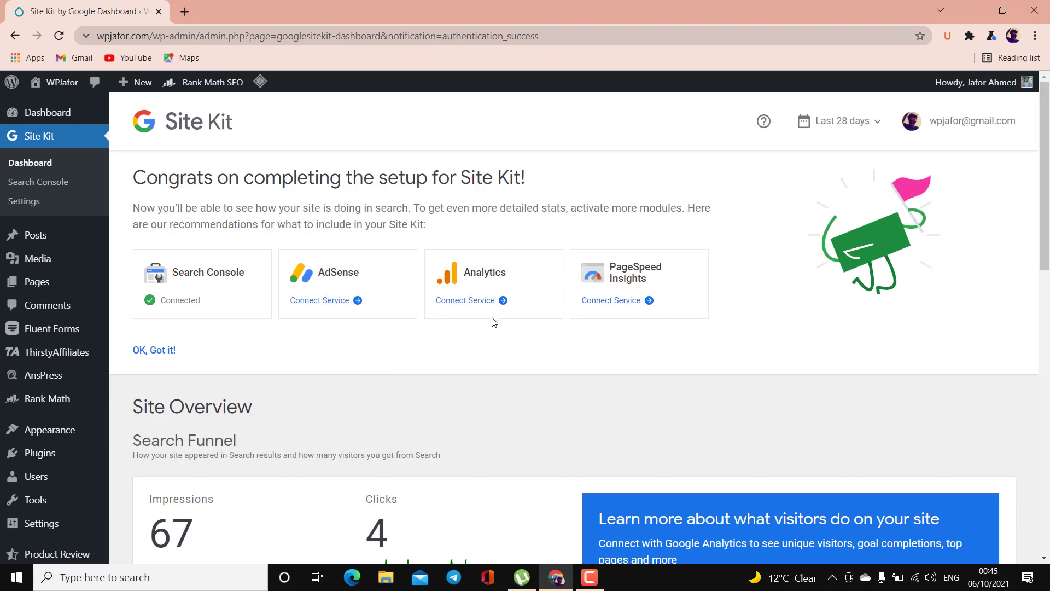
left_click(466, 300)
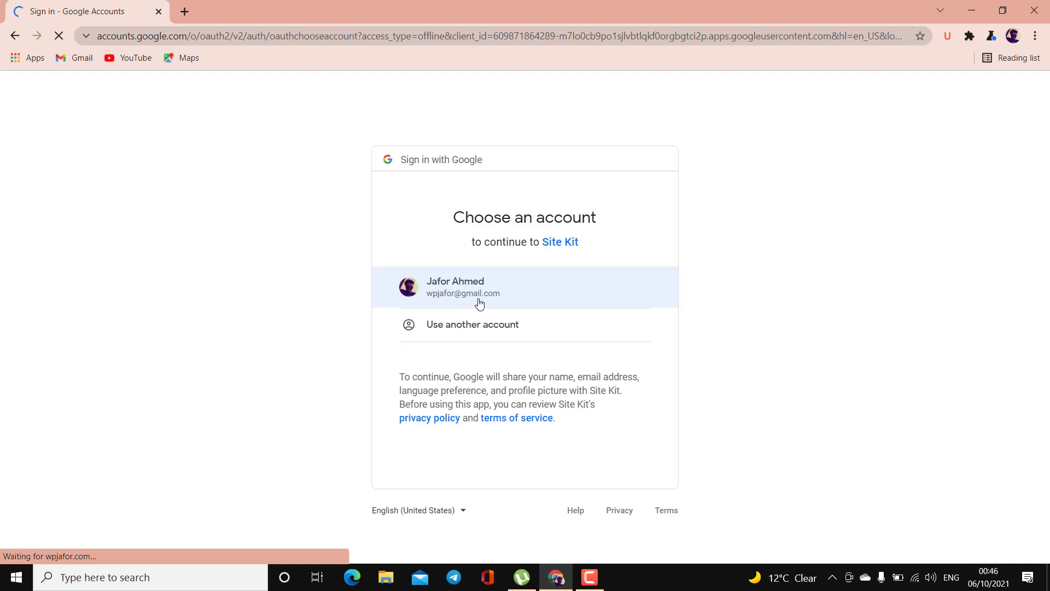
left_click(472, 296)
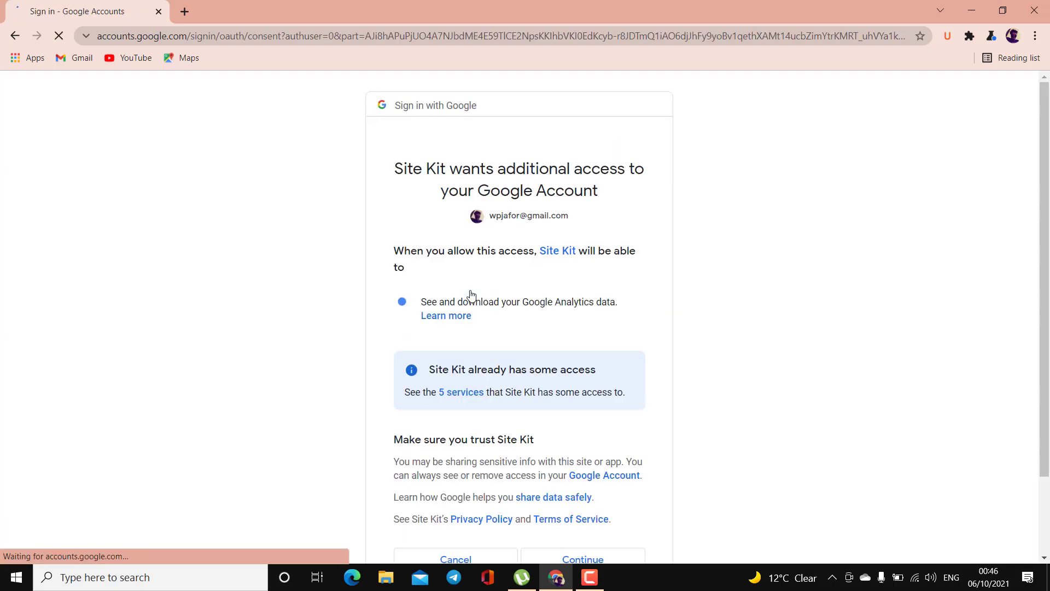
scroll(470, 296, "down", 2)
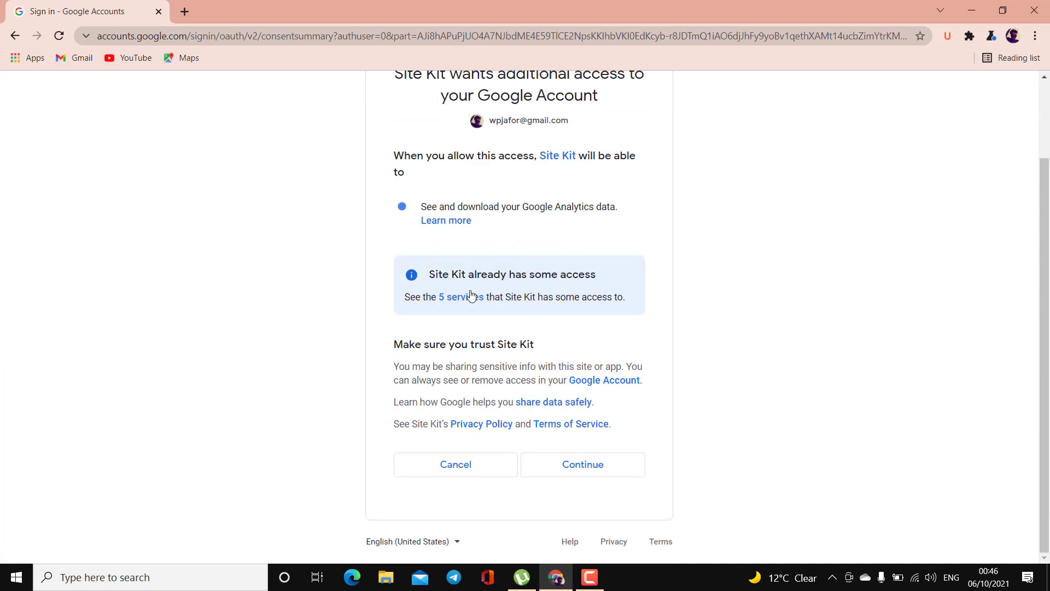
left_click(586, 469)
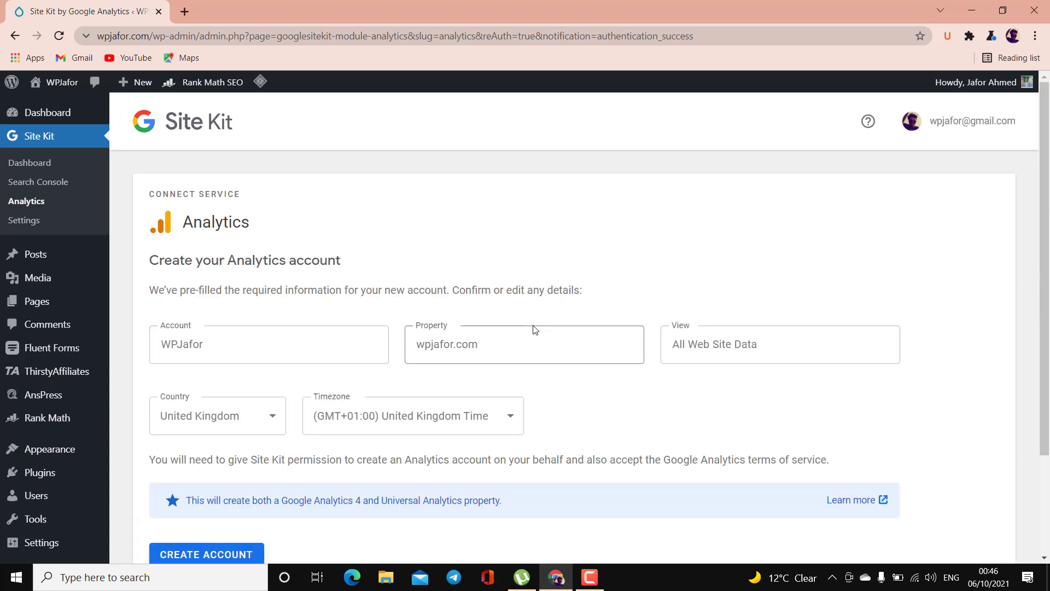
- Check the pre-filled account, property and view details and create the Analytics account for wpjafor.com
scroll(534, 330, "down", 2)
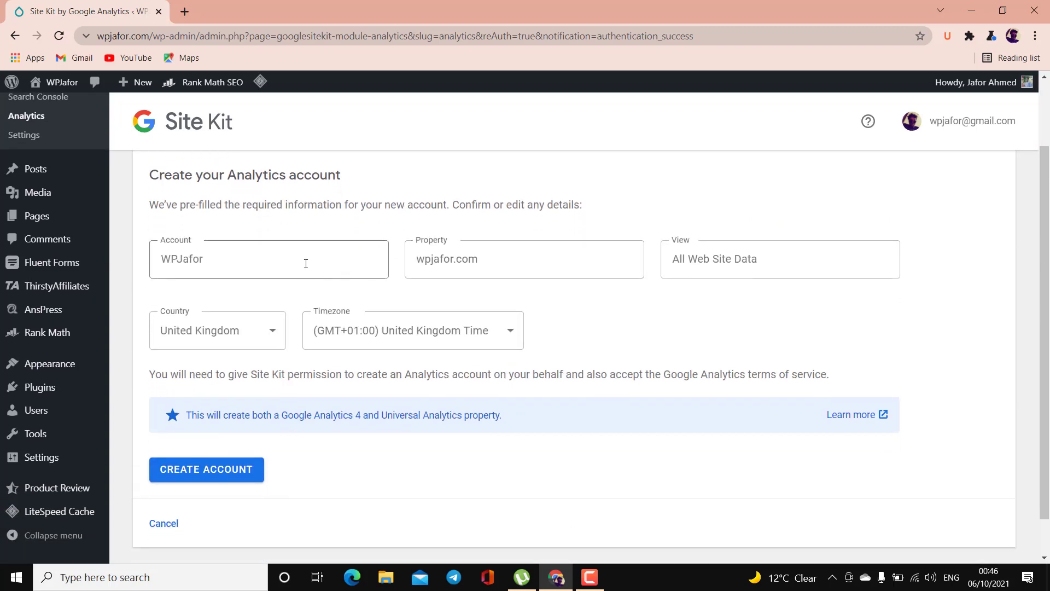
left_click(305, 264)
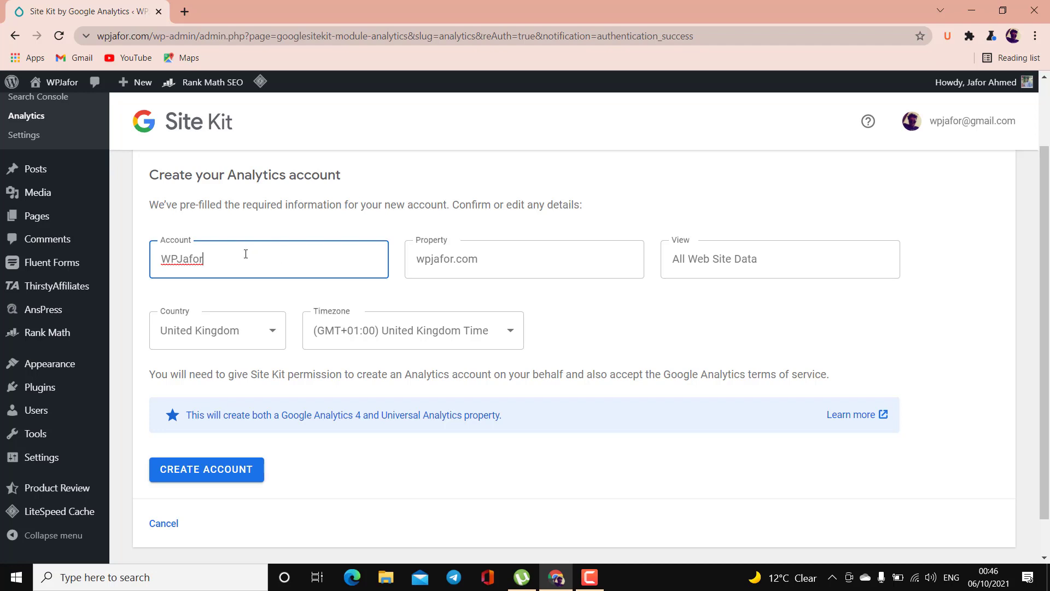
double_click(218, 260)
left_click(218, 259)
left_click(498, 260)
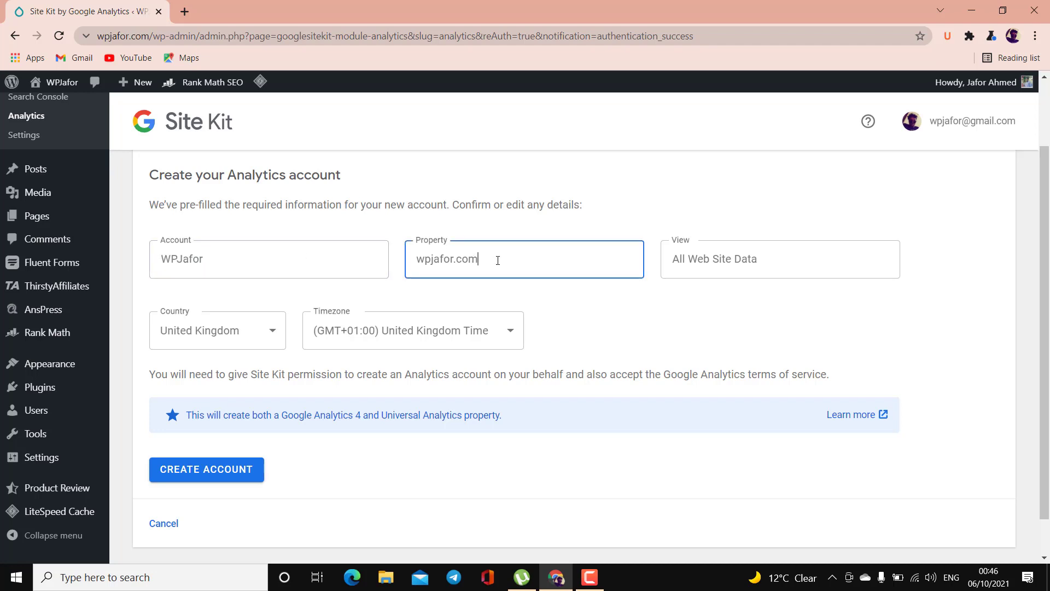
left_click(247, 261)
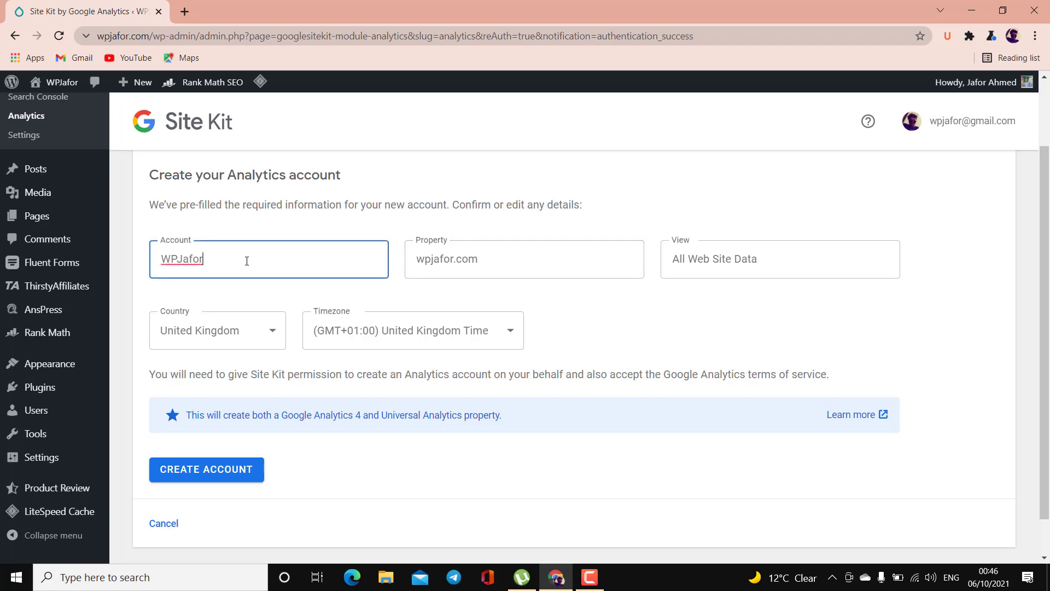
left_click(516, 253)
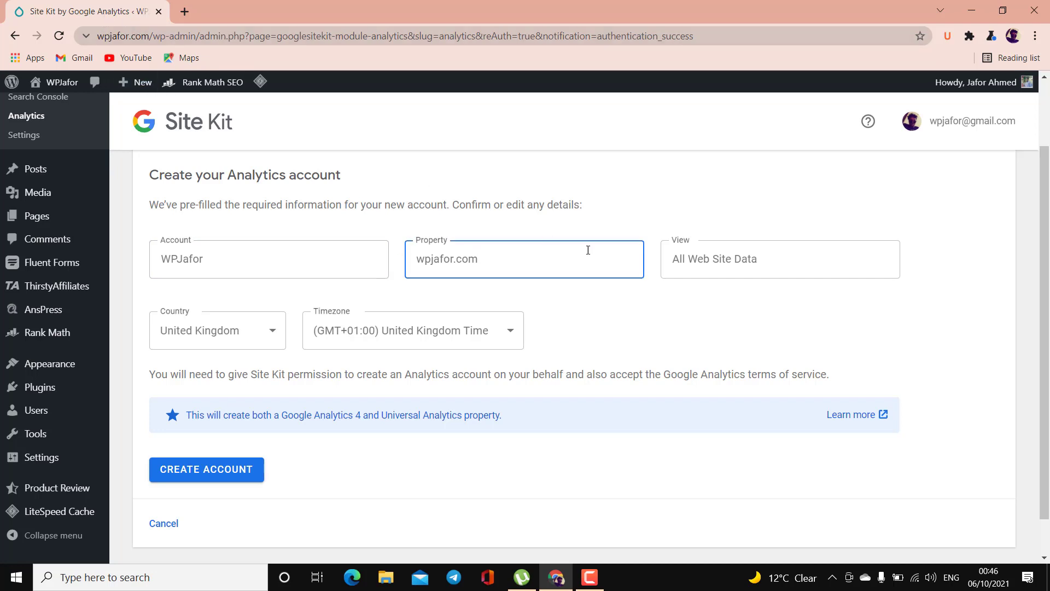
left_click(786, 261)
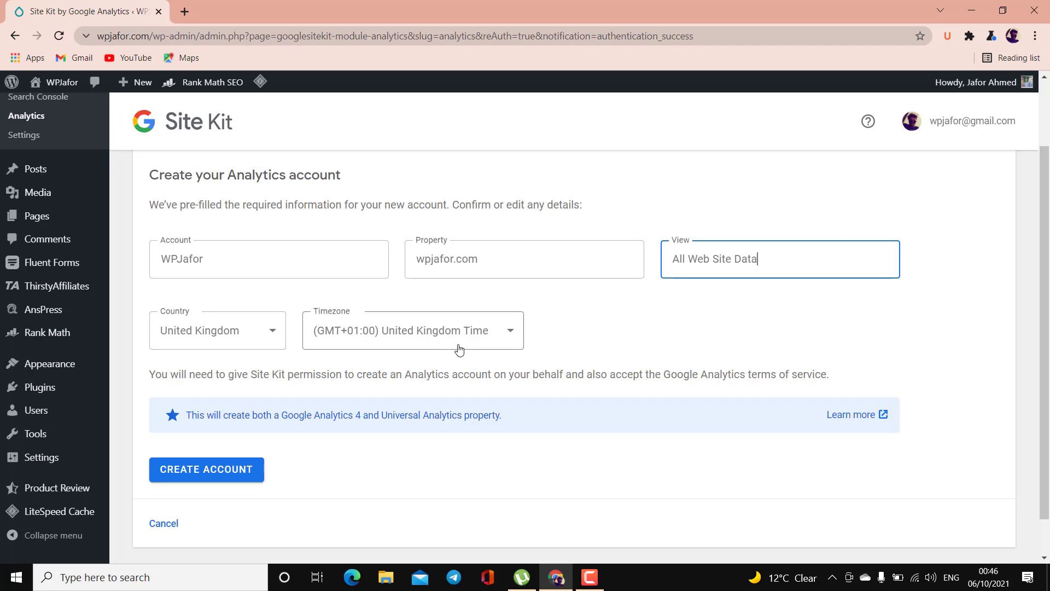
scroll(398, 377, "down", 1)
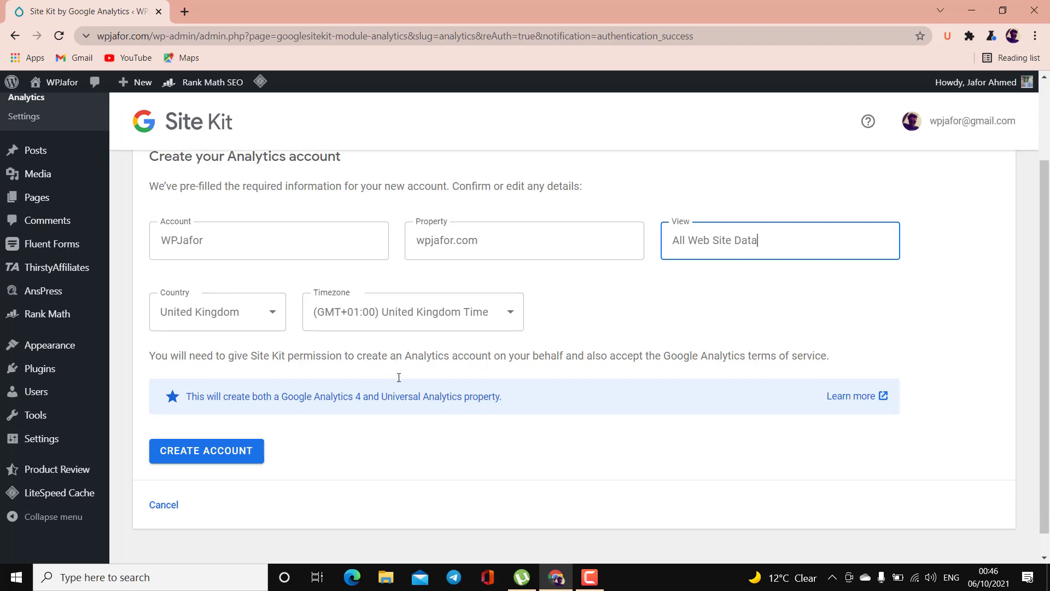
scroll(398, 377, "down", 1)
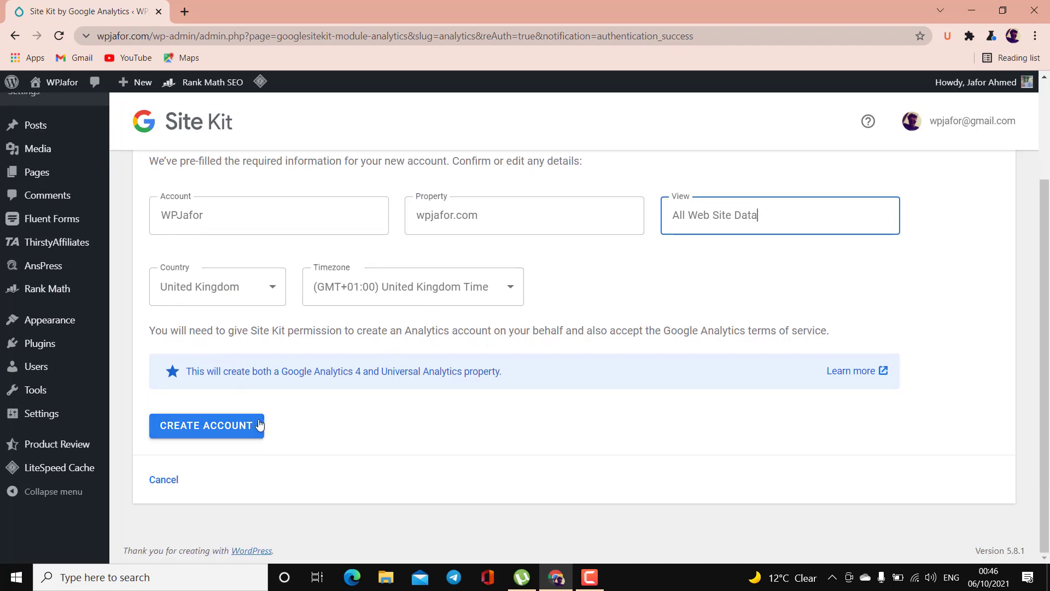
left_click(236, 426)
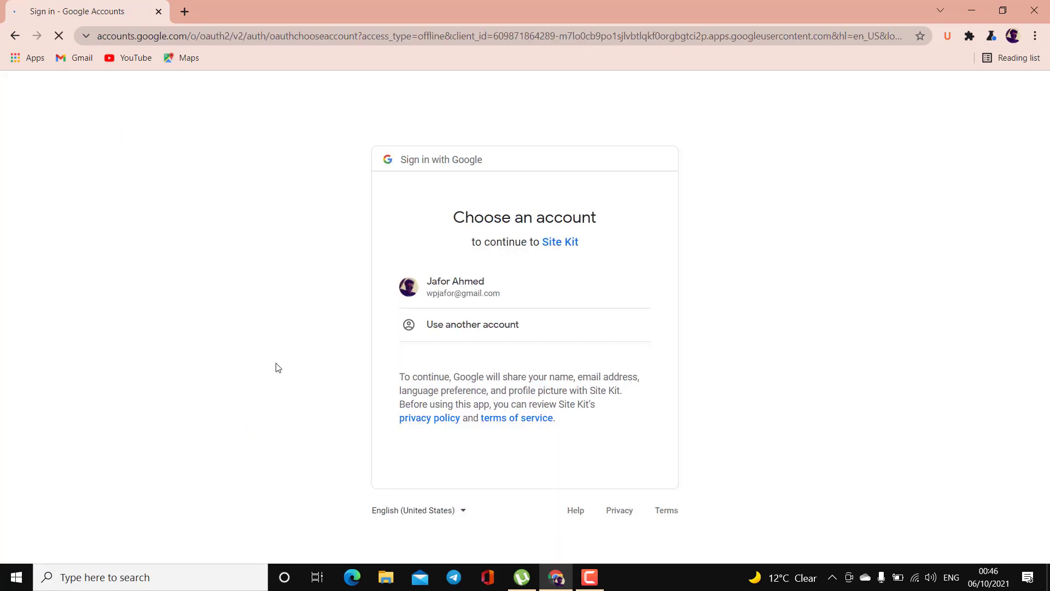
- Choose the Google account and allow Site Kit to create a new Analytics account and edit Analytics management entities
left_click(476, 291)
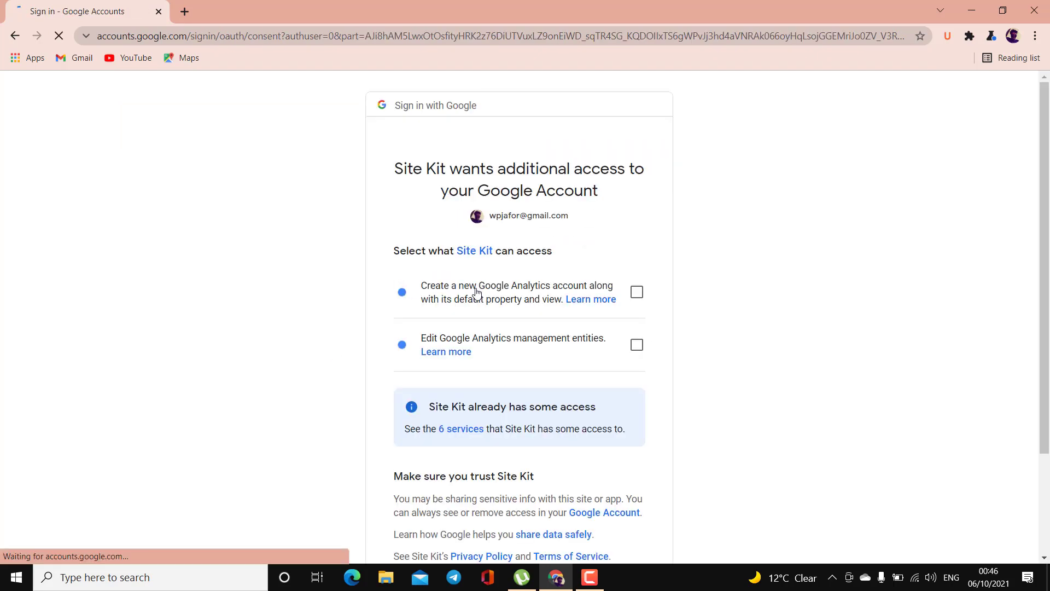
scroll(476, 296, "down", 2)
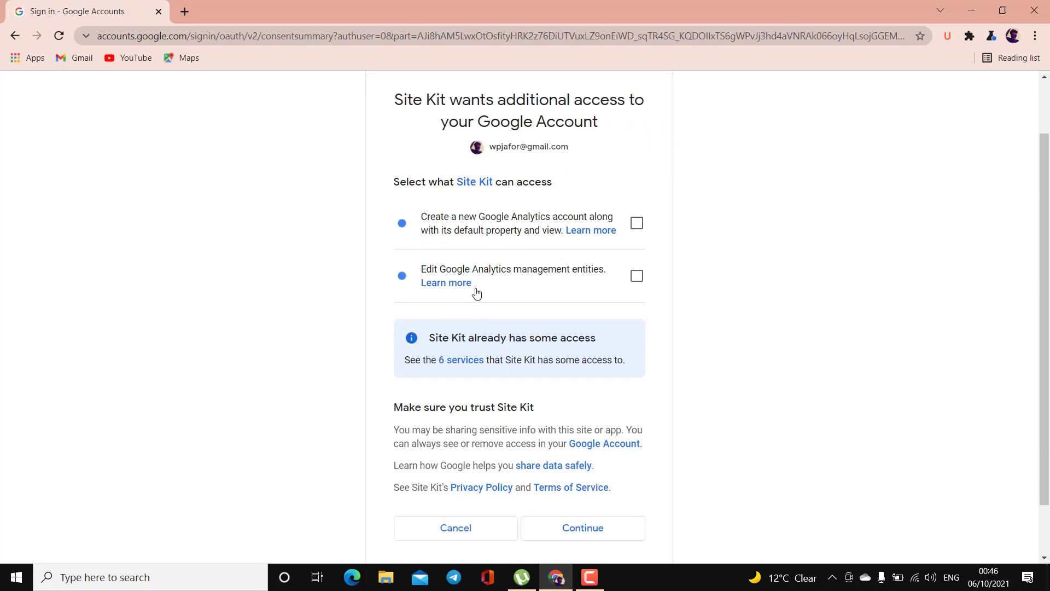
left_click(633, 221)
left_click(641, 275)
scroll(641, 275, "down", 1)
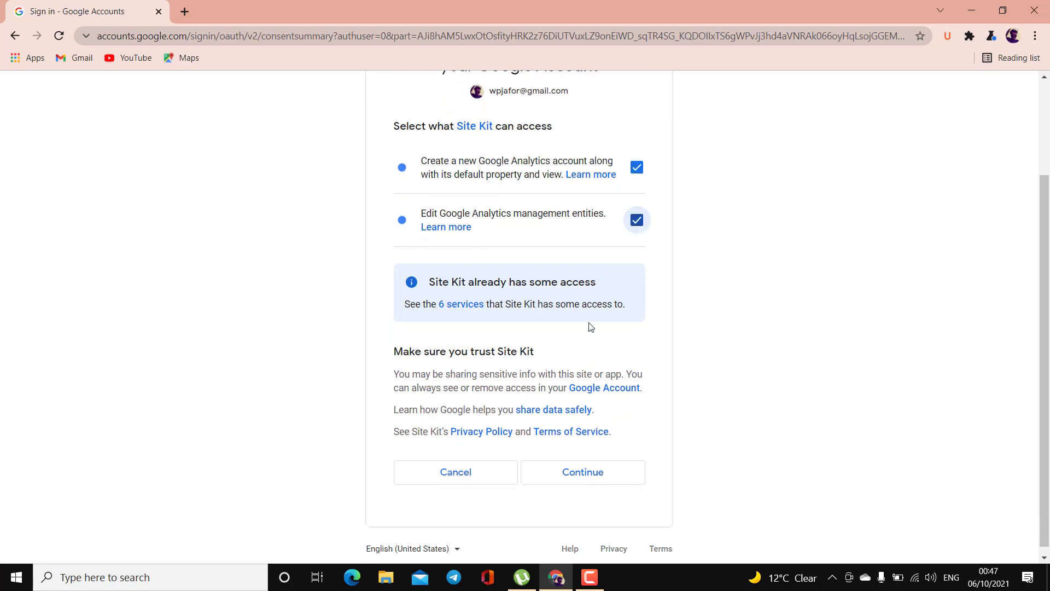
left_click(598, 468)
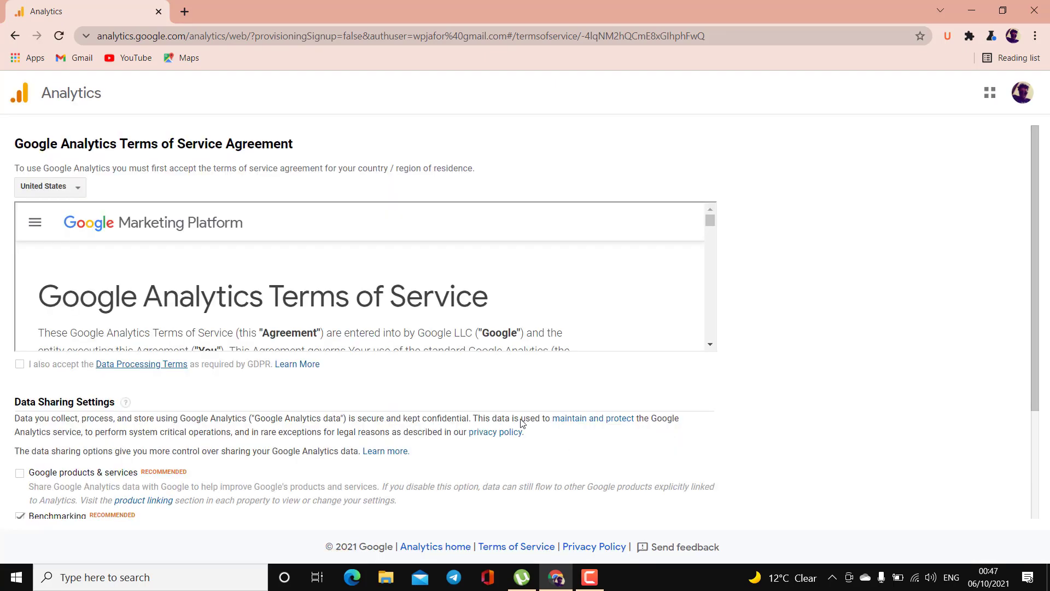
- Accept the Google Analytics Terms of Service Agreement with the default data sharing settings and go to the Site Kit dashboard
scroll(427, 471, "down", 3)
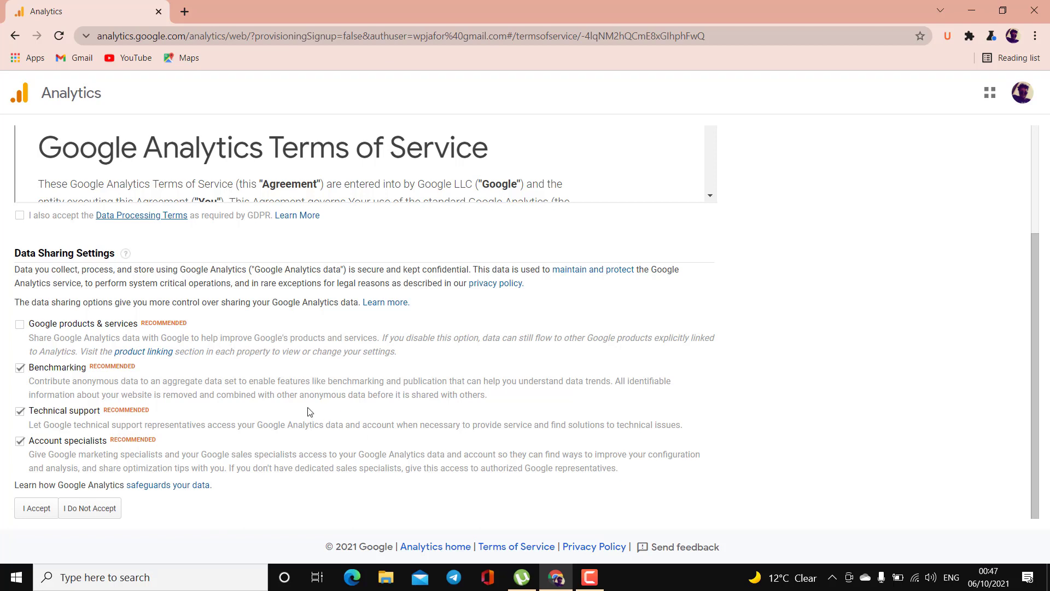
left_click(35, 513)
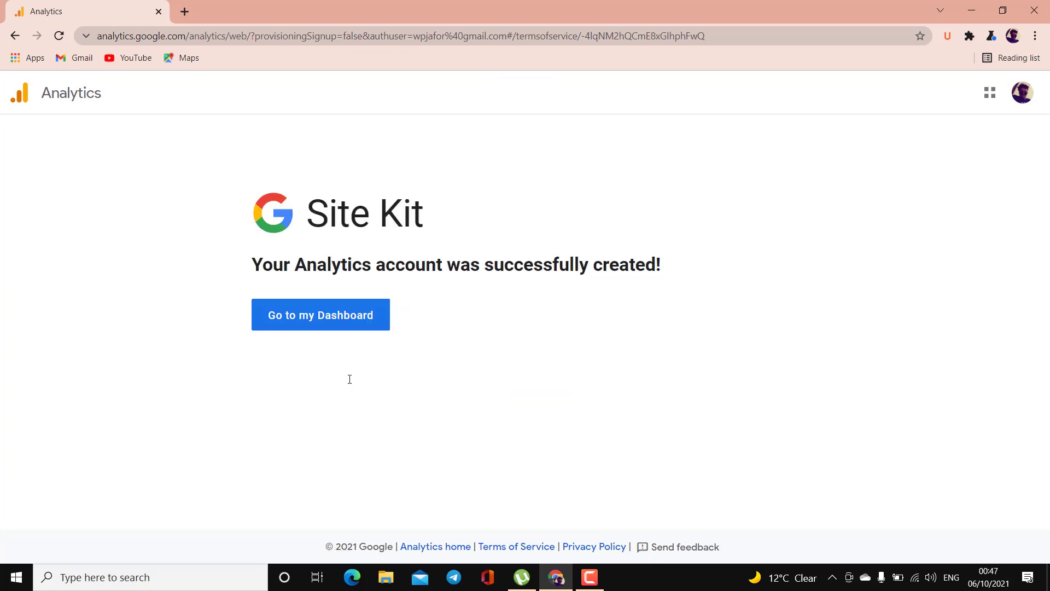
left_click(326, 321)
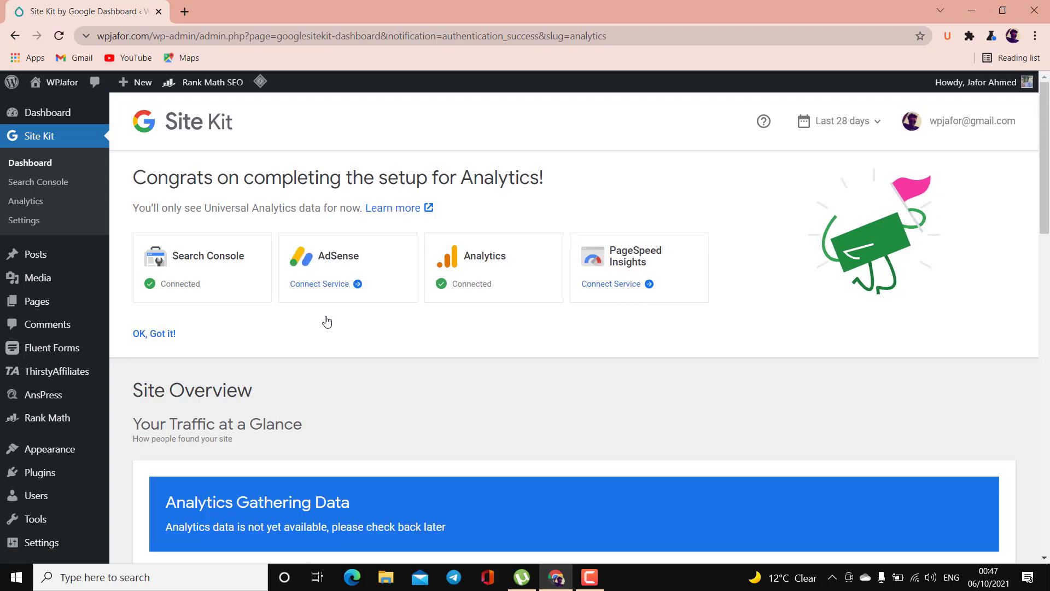
- Examine the connected services, traffic overview, search funnel and available date ranges on the Site Kit dashboard
scroll(326, 321, "down", 1)
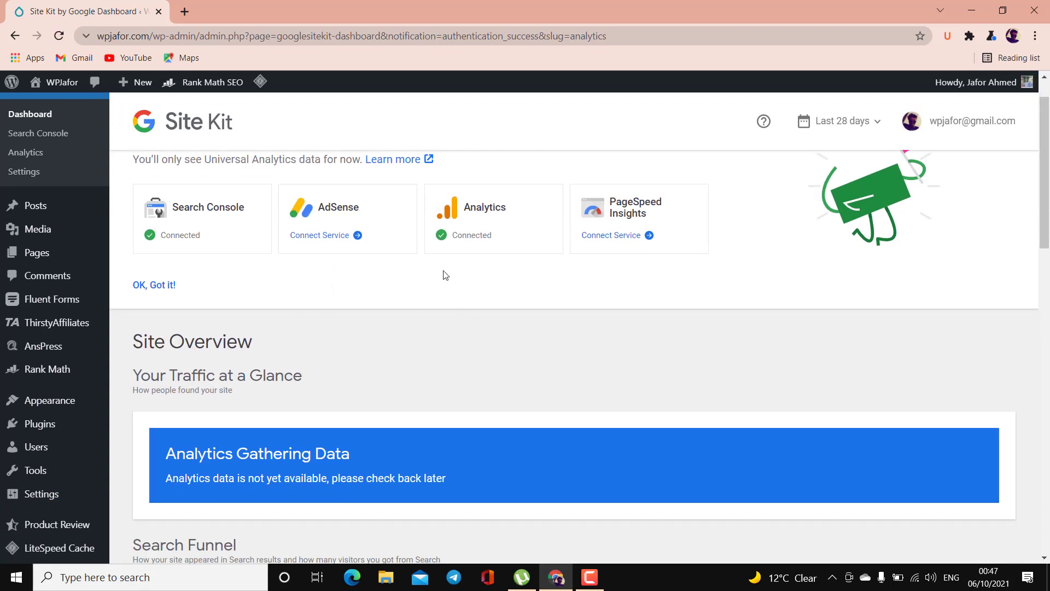
scroll(451, 327, "down", 2)
scroll(450, 326, "down", 3)
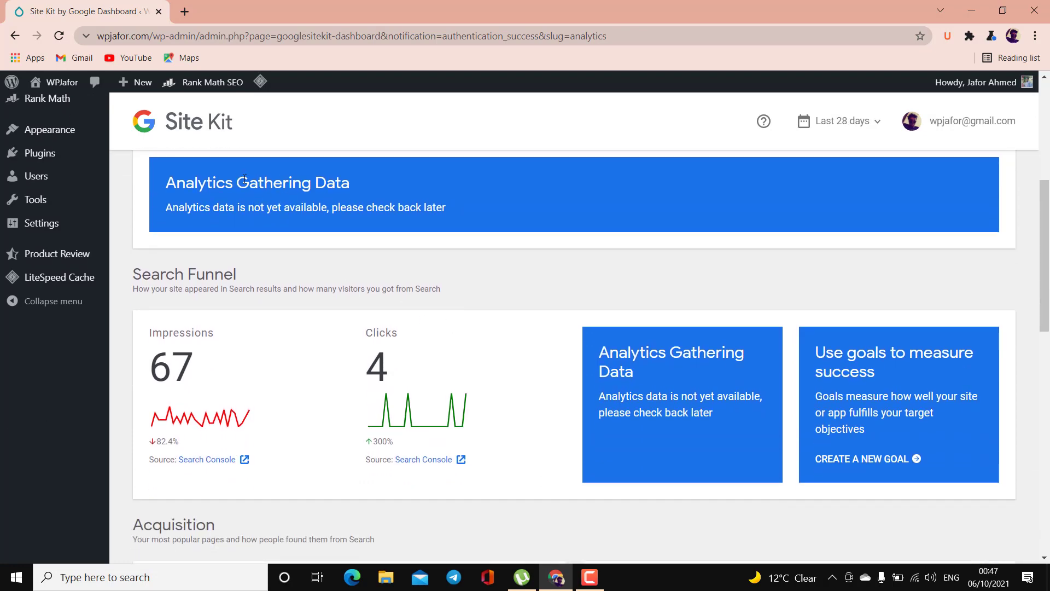
scroll(416, 257, "up", 6)
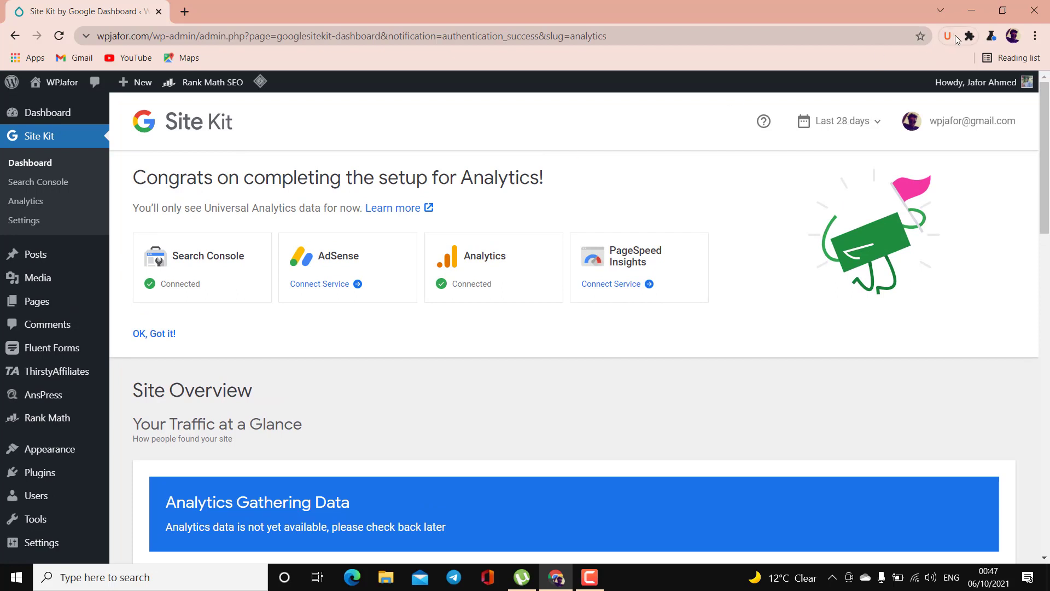
left_click(870, 129)
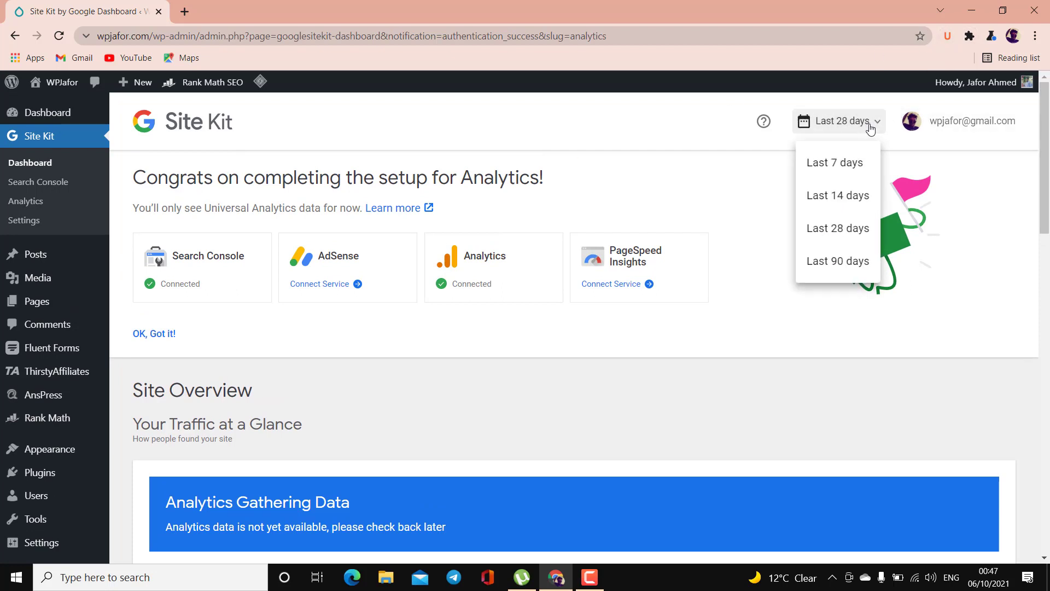
left_click(734, 310)
scroll(575, 349, "down", 5)
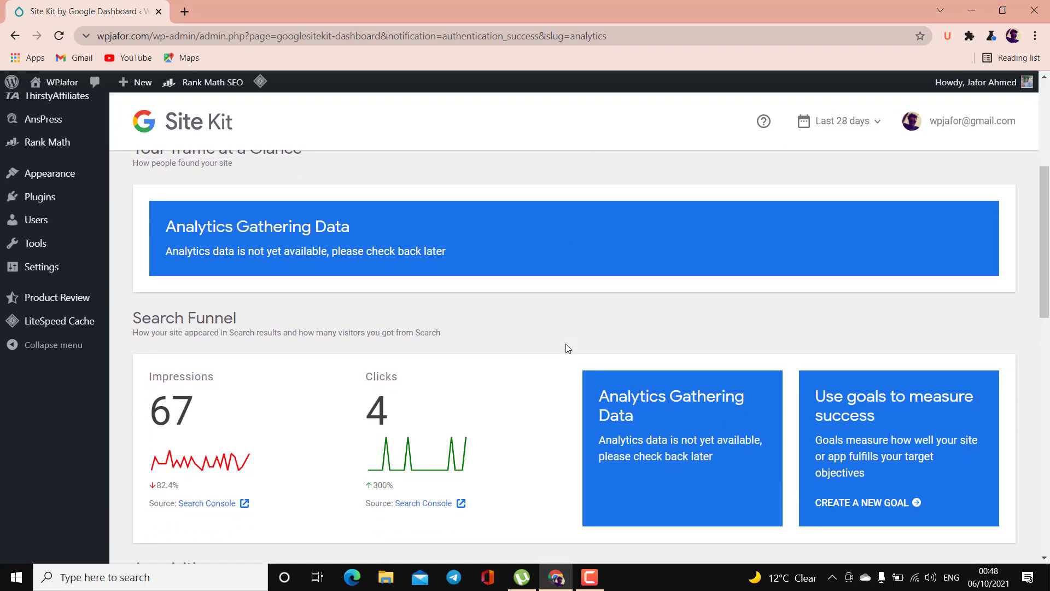
scroll(567, 349, "up", 3)
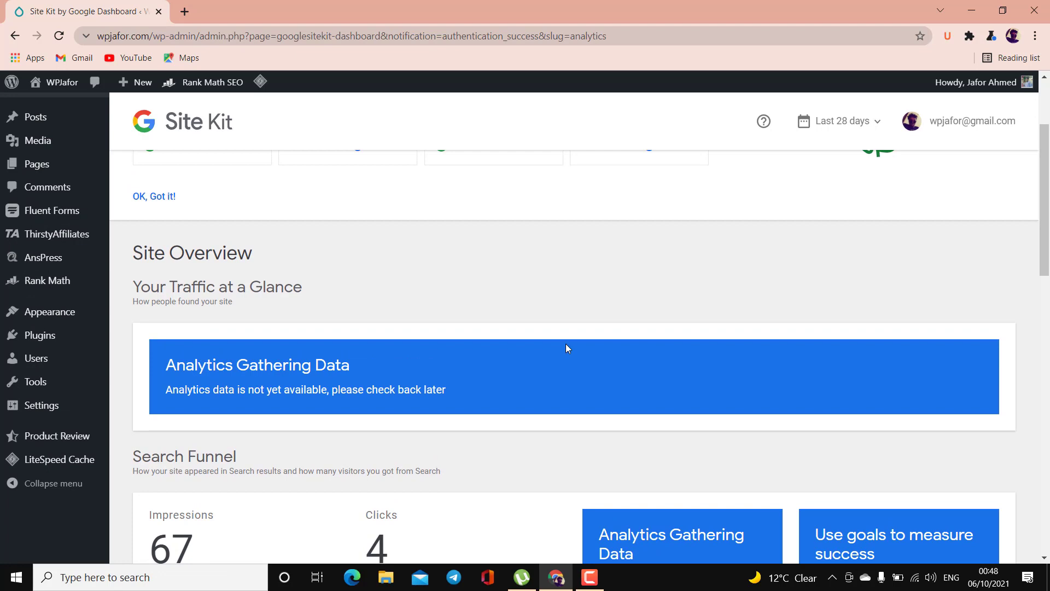
scroll(568, 349, "up", 2)
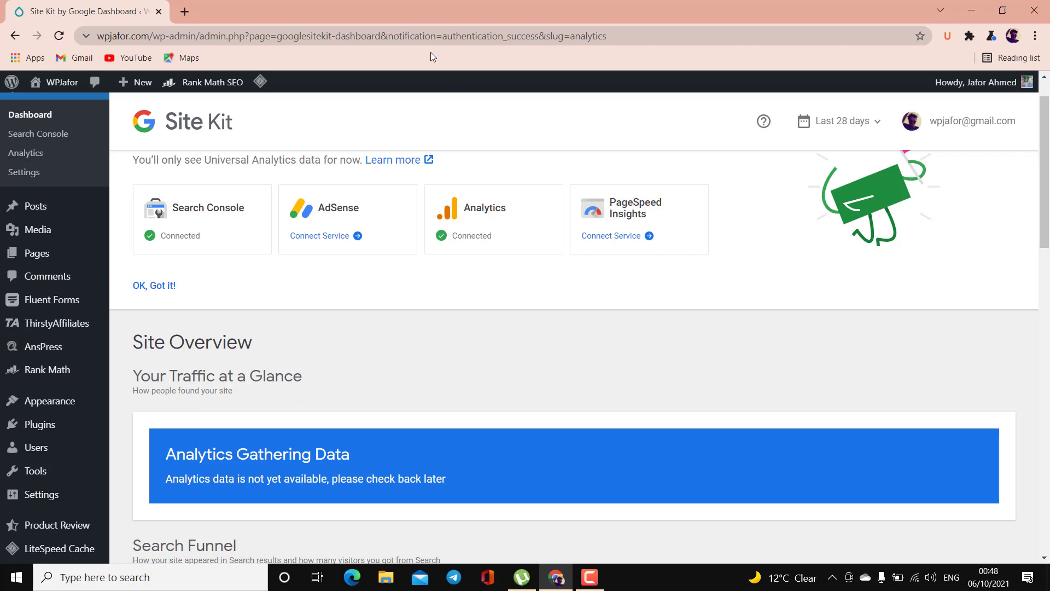
- Search Google for "google analytics" in a new browser tab and open the Google Analytics site
left_click(185, 11)
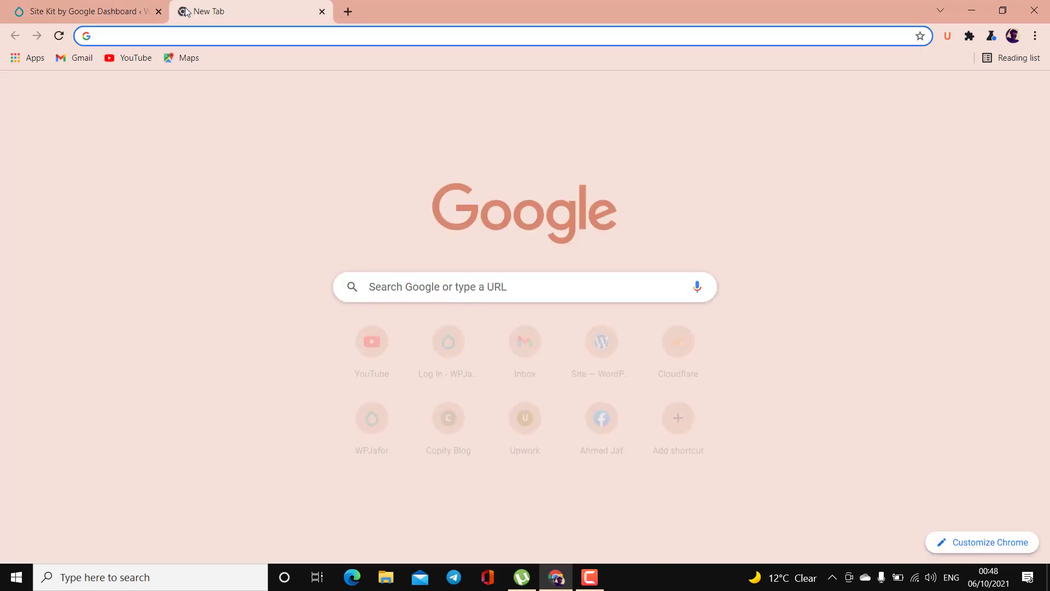
type("google analytics property settings")
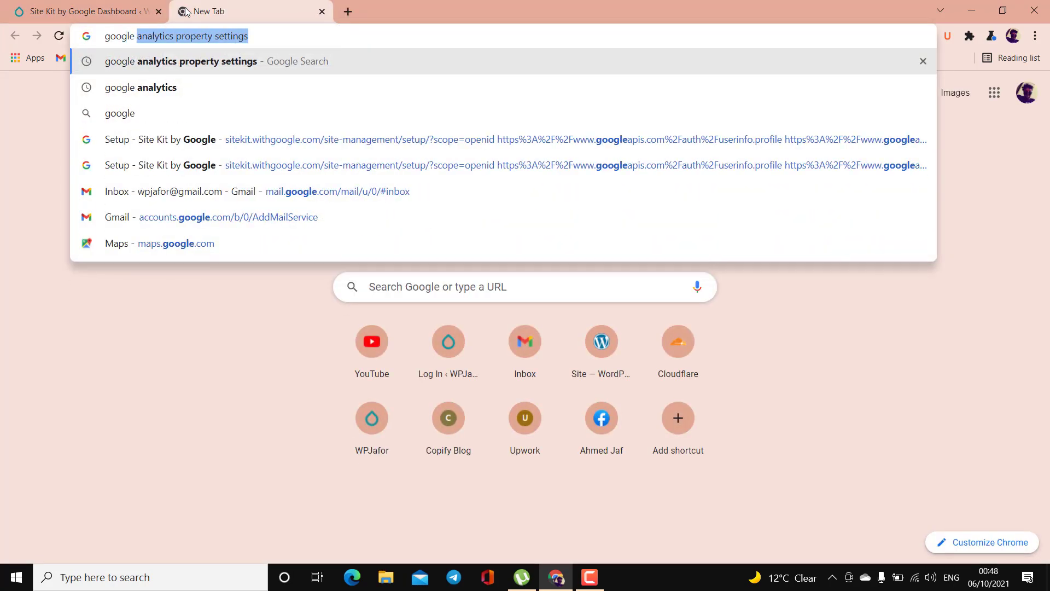
key("Down")
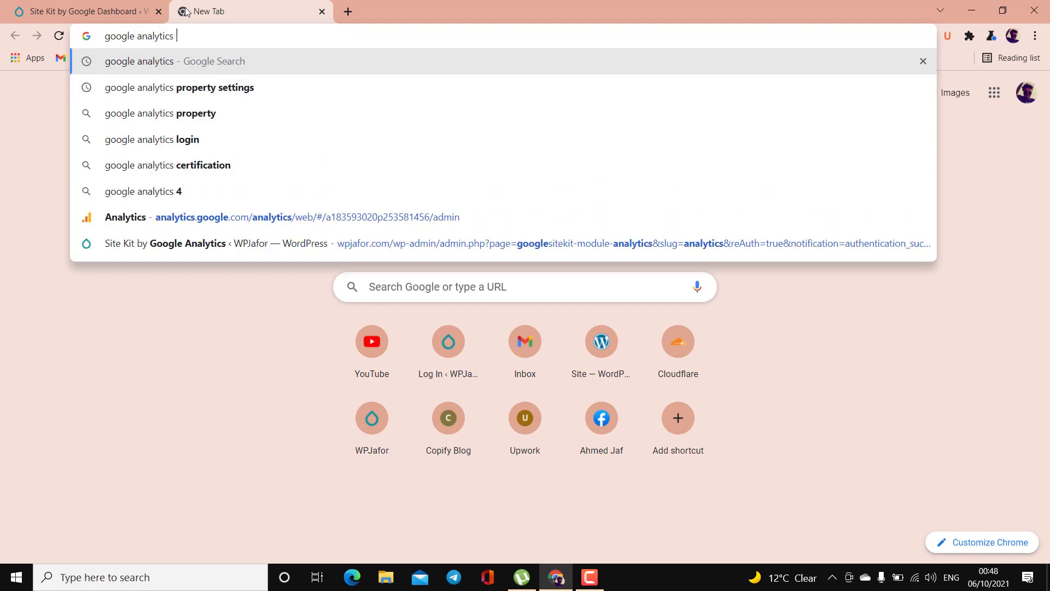
key("Return")
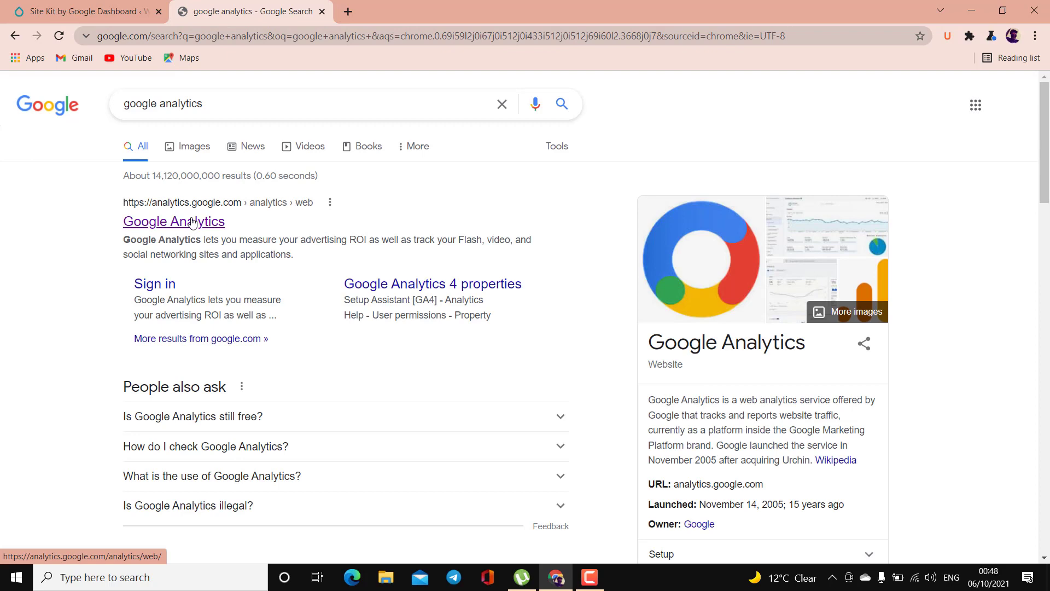
left_click(192, 221)
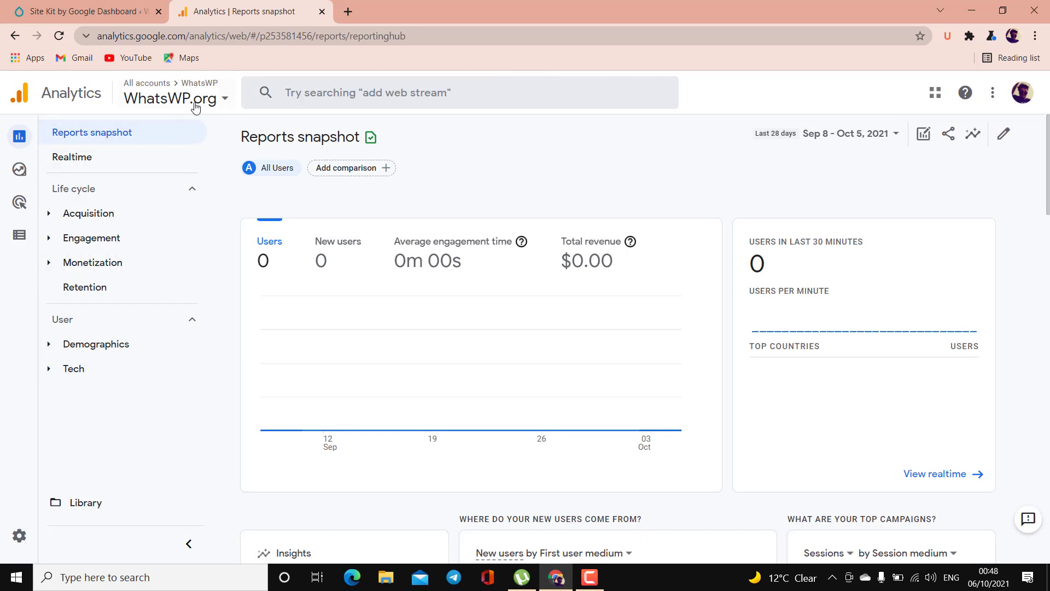
- Switch Google Analytics to the All Web Site Data view of the wpjafor.com Universal Analytics property and dismiss the search tip
left_click(227, 104)
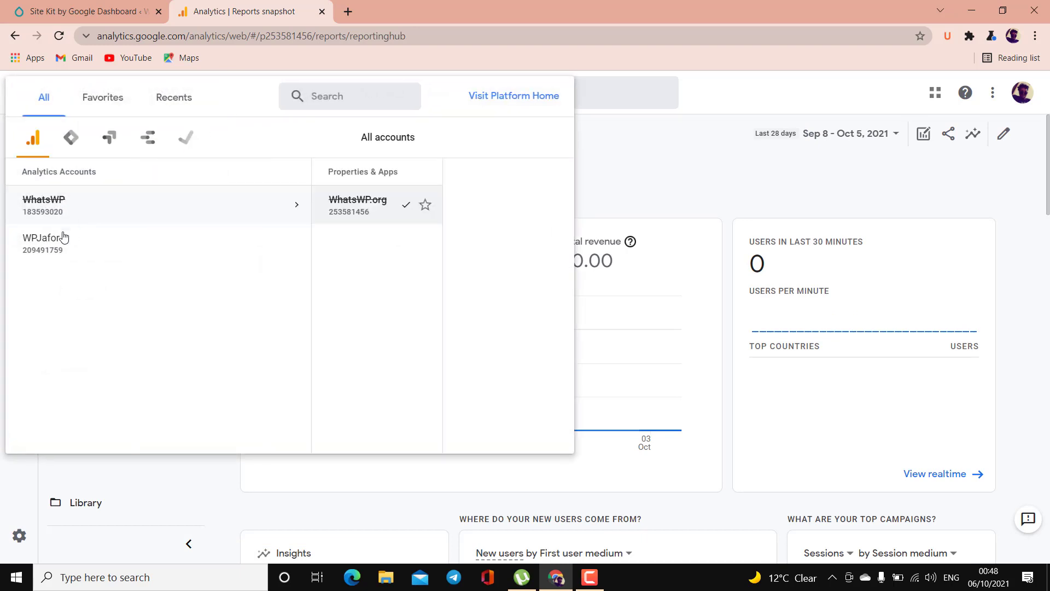
left_click(44, 249)
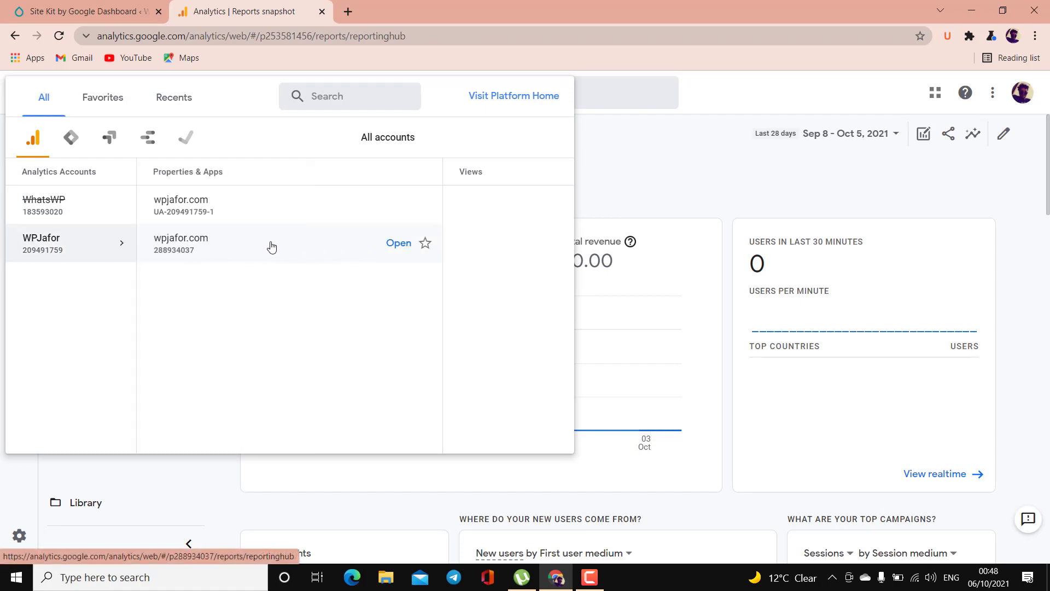
left_click(236, 212)
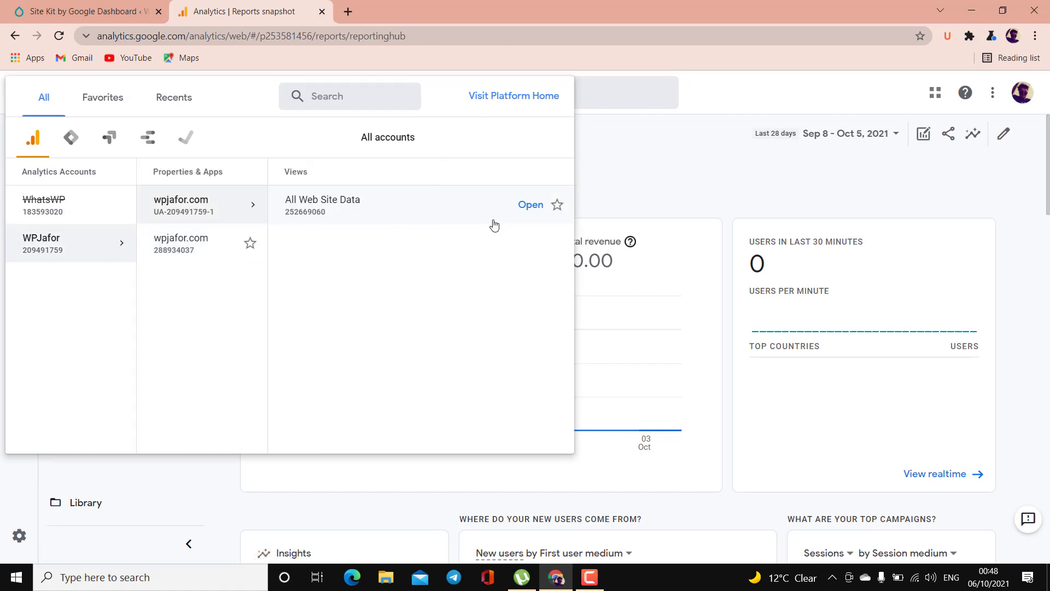
left_click(442, 209)
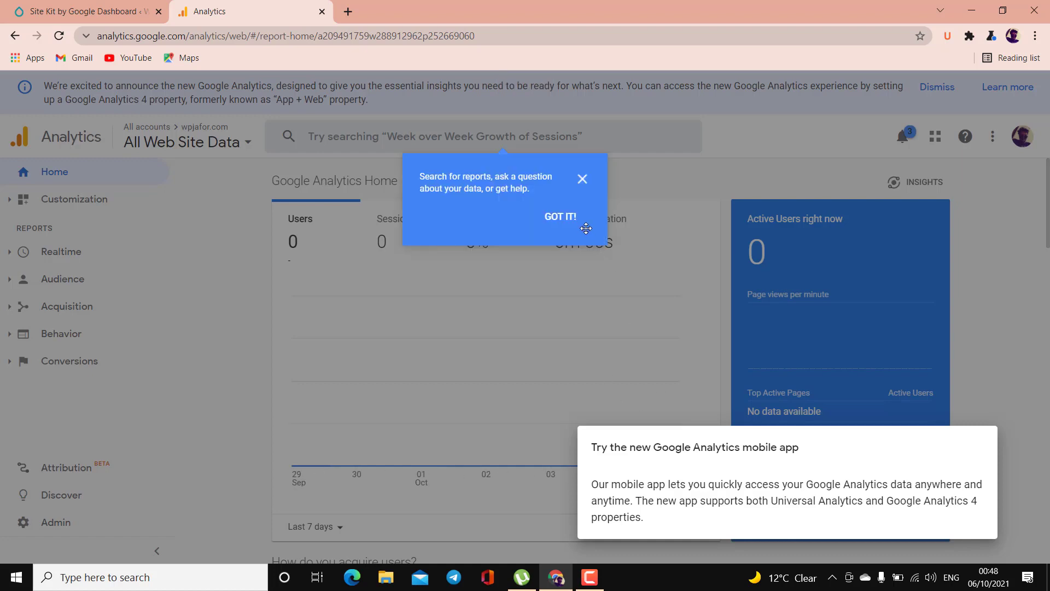
left_click(564, 220)
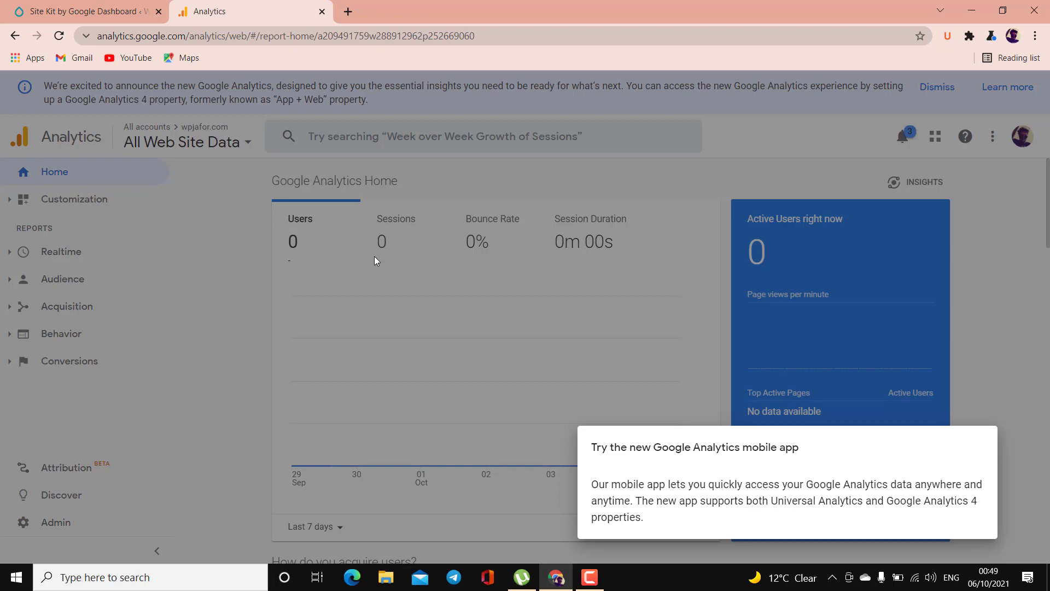
- Return to the Site Kit dashboard and review its traffic overview, Search Funnel and Acquisition sections
left_click(87, 11)
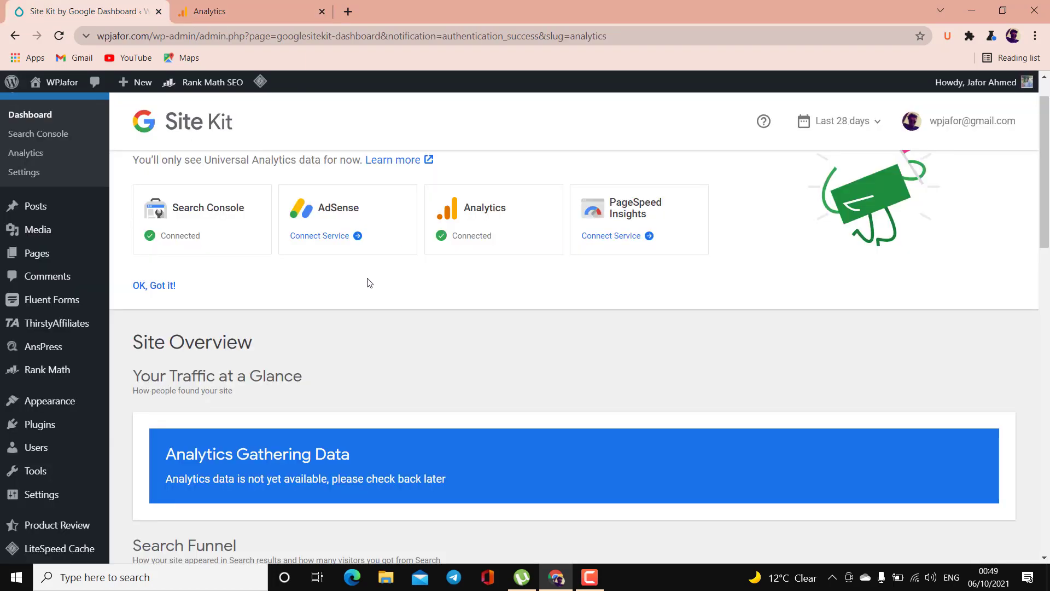
scroll(323, 301, "down", 3)
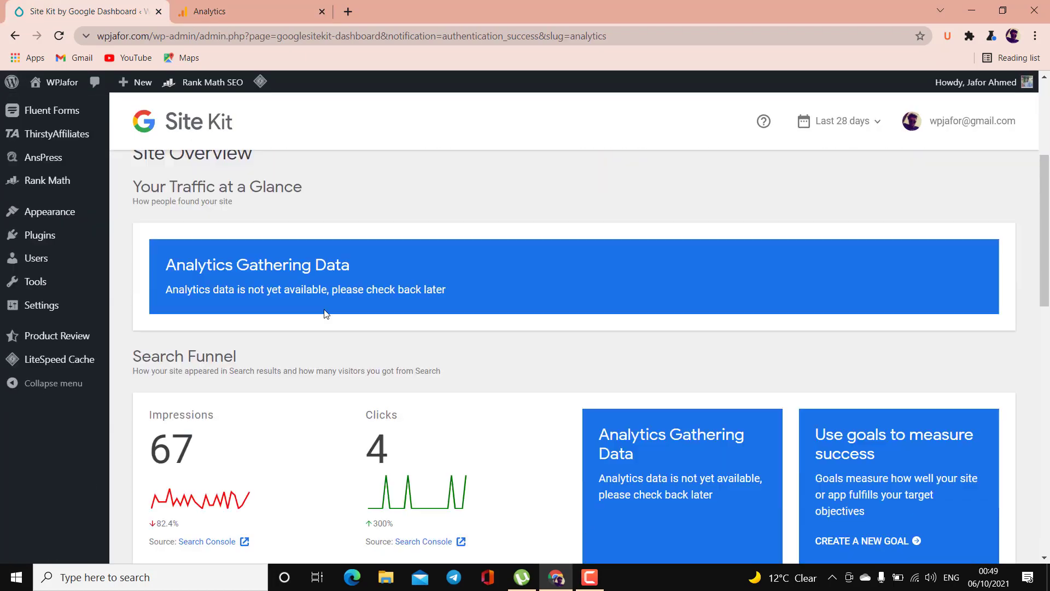
scroll(324, 312, "down", 2)
scroll(323, 310, "up", 3)
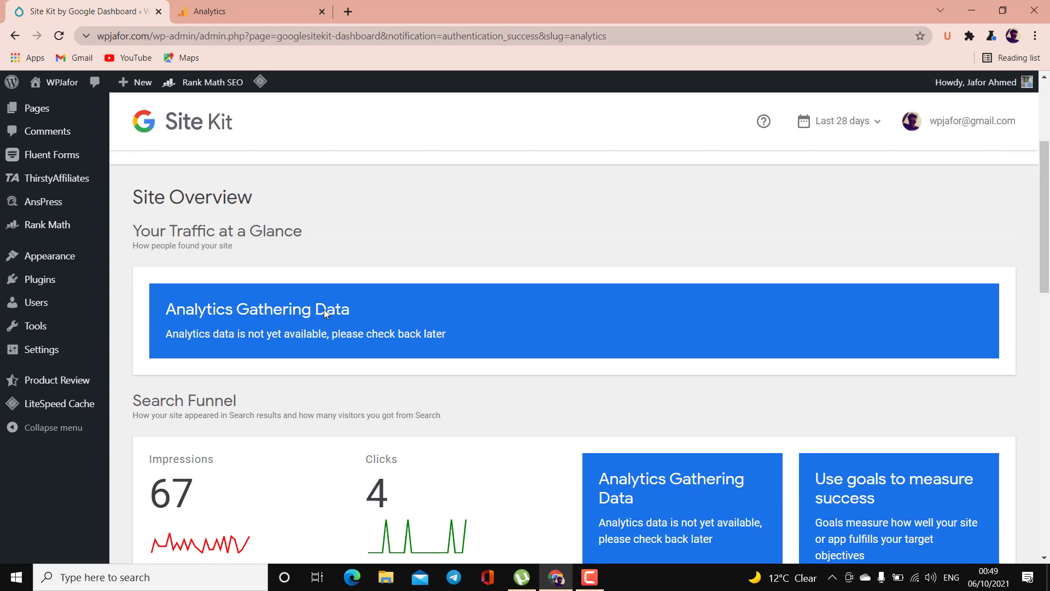
scroll(324, 310, "down", 8)
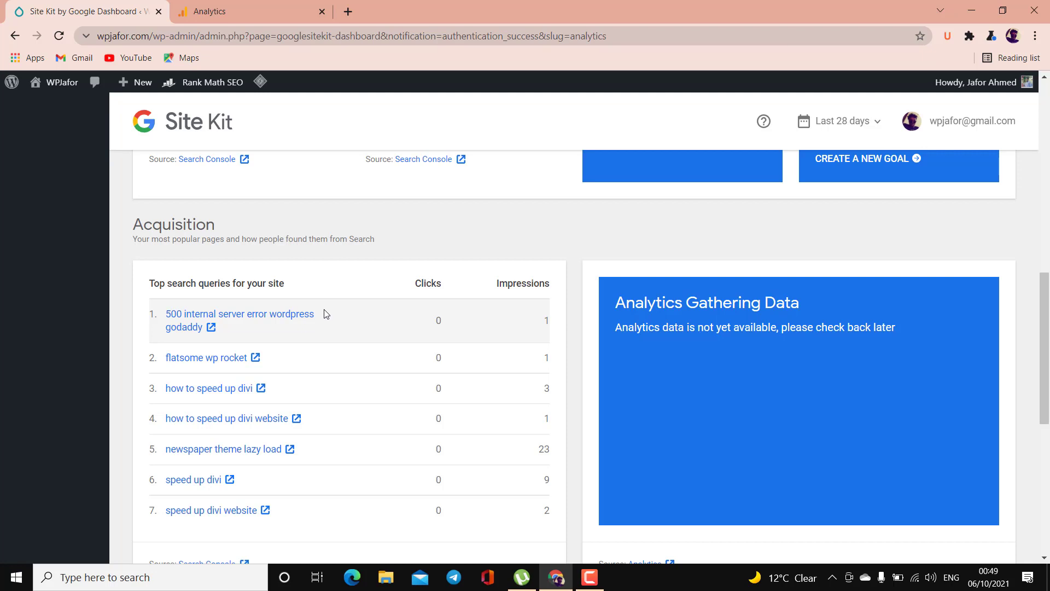
scroll(326, 313, "up", 4)
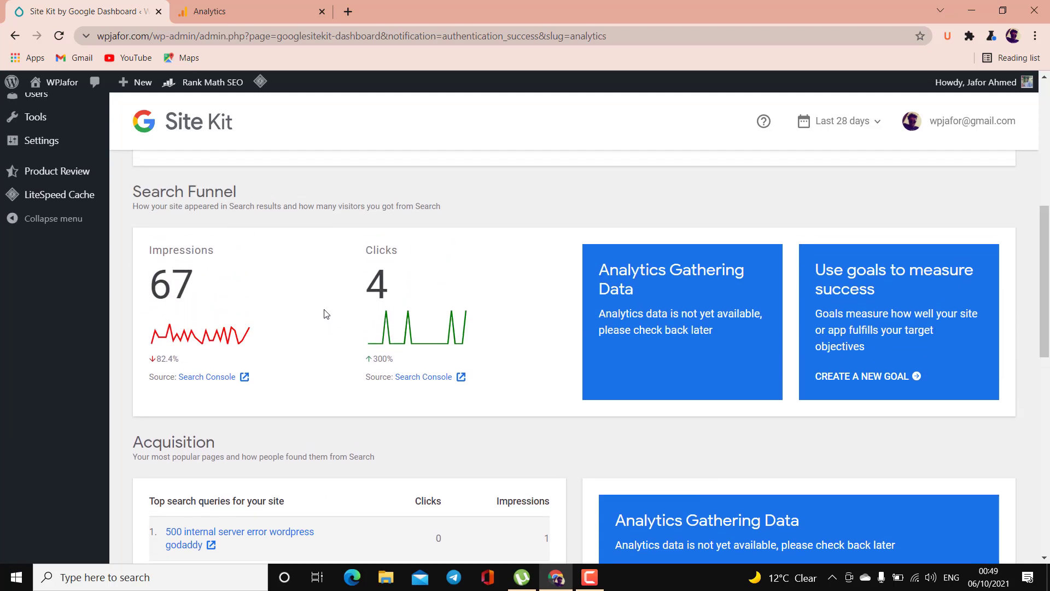
left_click(589, 577)
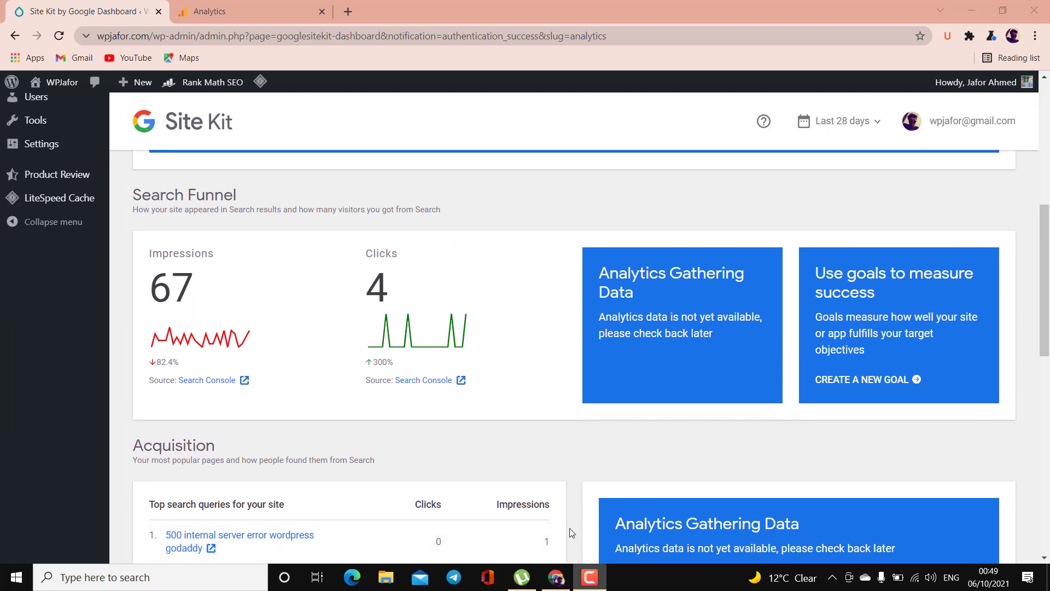